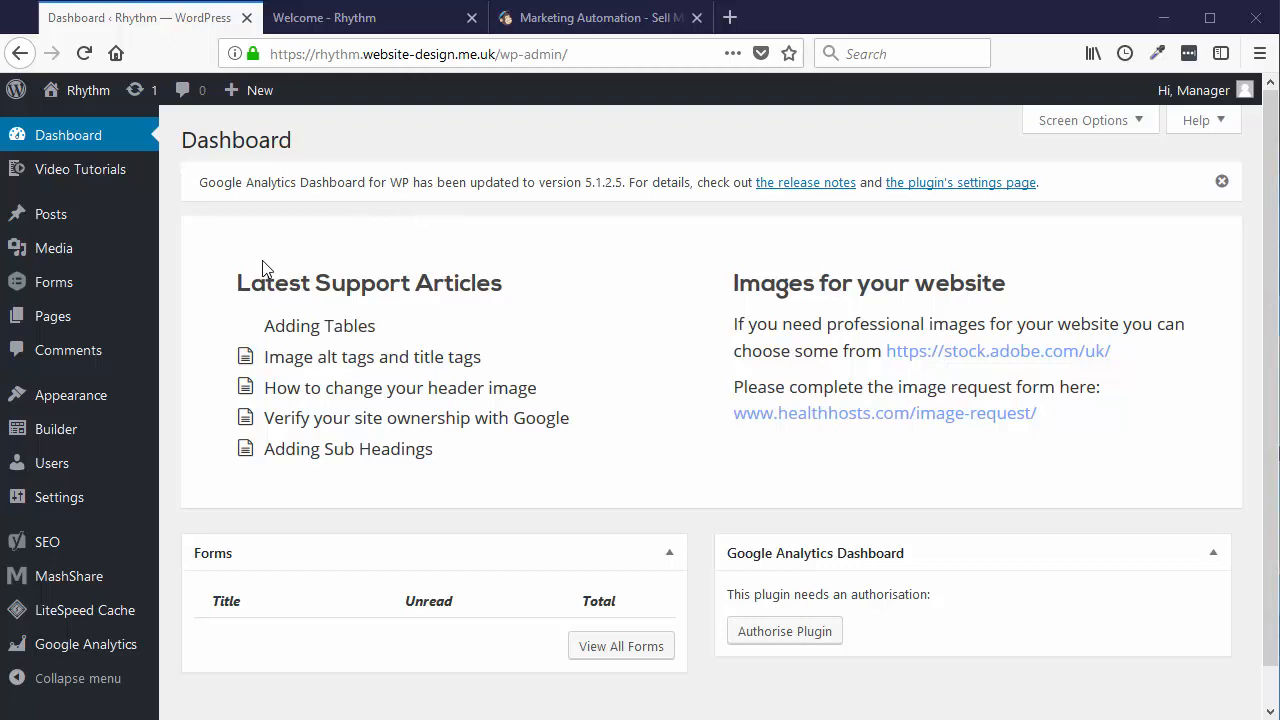
- Start a new WordPress page and title it 'Newsletter'
{"action": "mouse_move", "coordinate": [66, 322]}
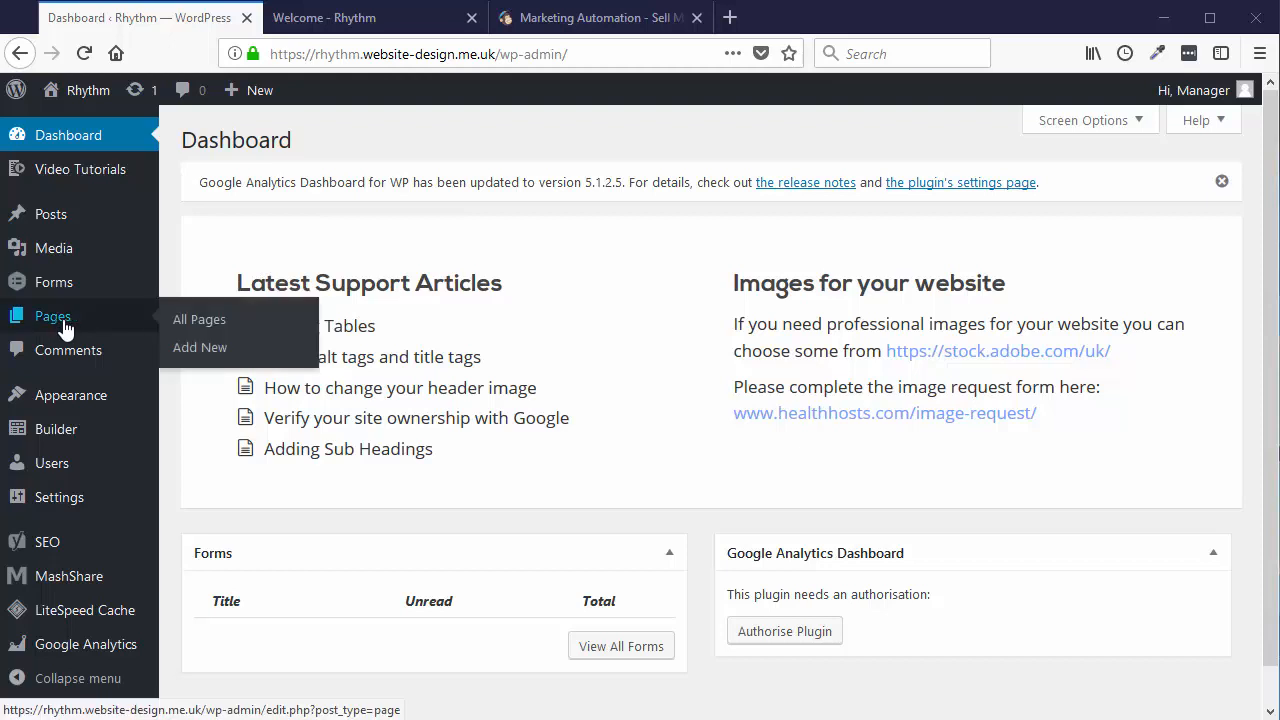
{"action": "left_click", "coordinate": [214, 352]}
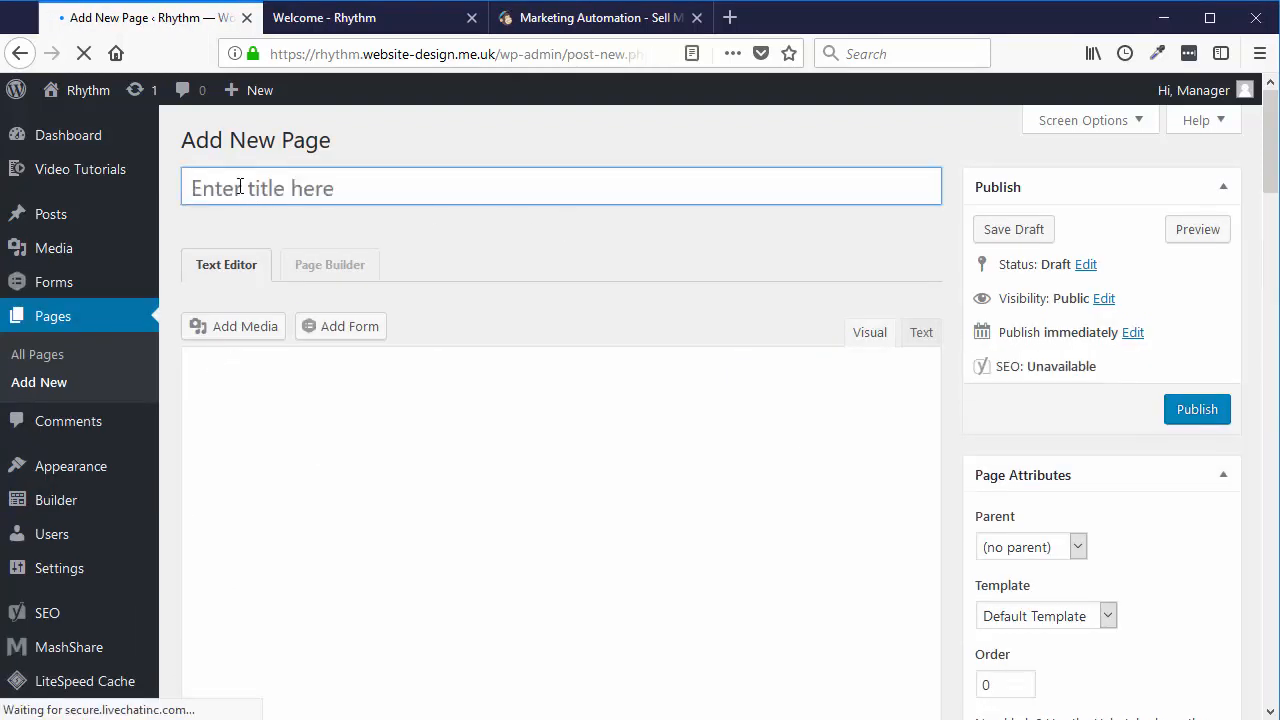
{"action": "type", "text": "Ne"}
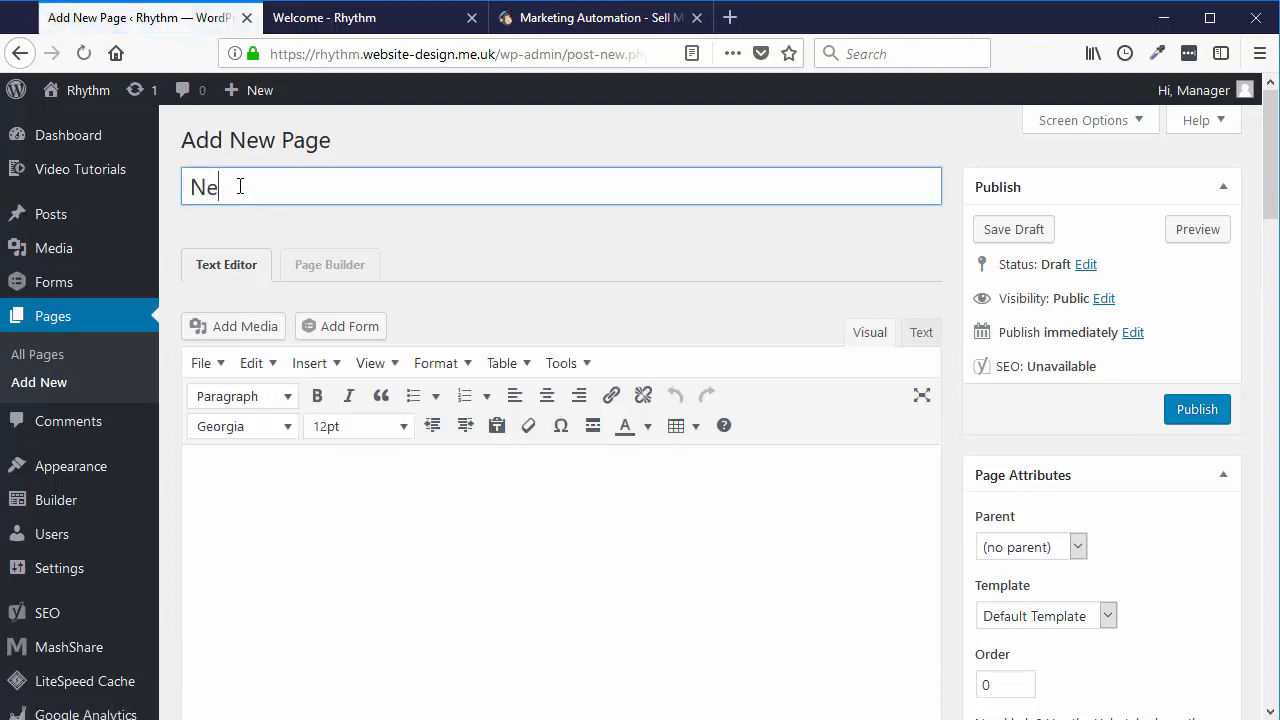
{"action": "type", "text": "wsletter"}
{"action": "scroll", "coordinate": [543, 300], "scroll_direction": "down", "scroll_amount": 1}
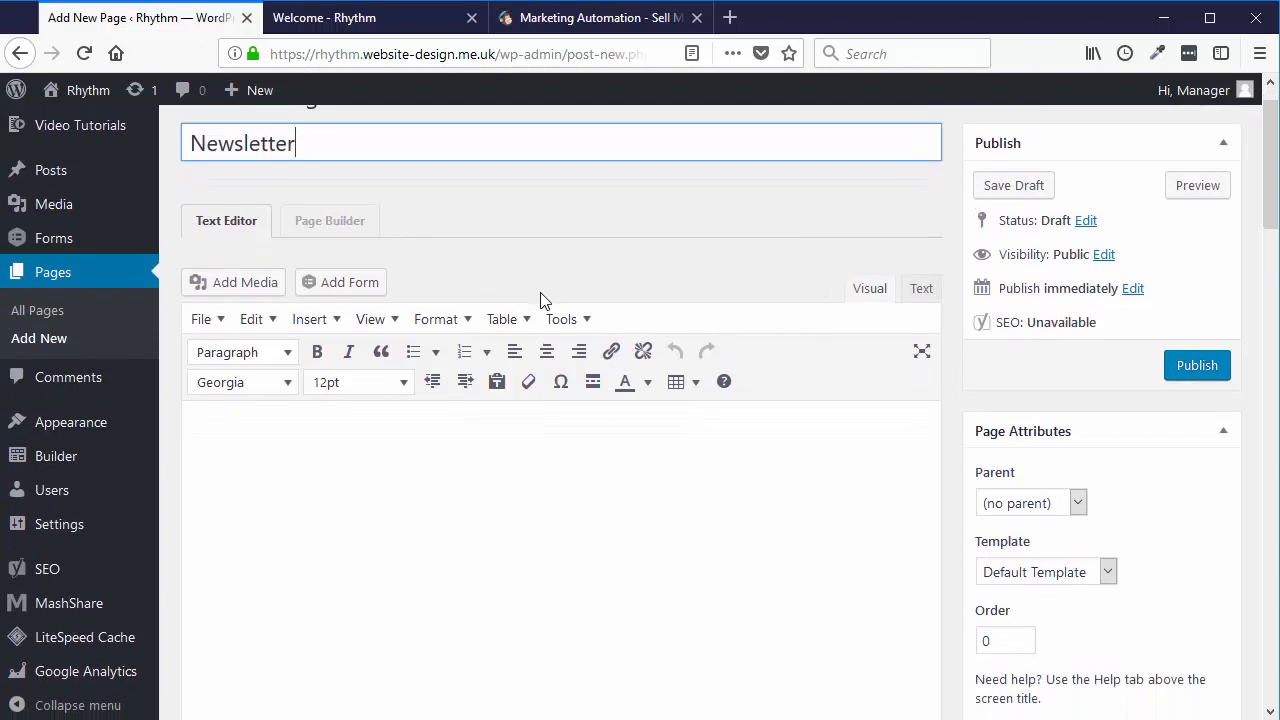
{"action": "scroll", "coordinate": [424, 220], "scroll_direction": "up", "scroll_amount": 1}
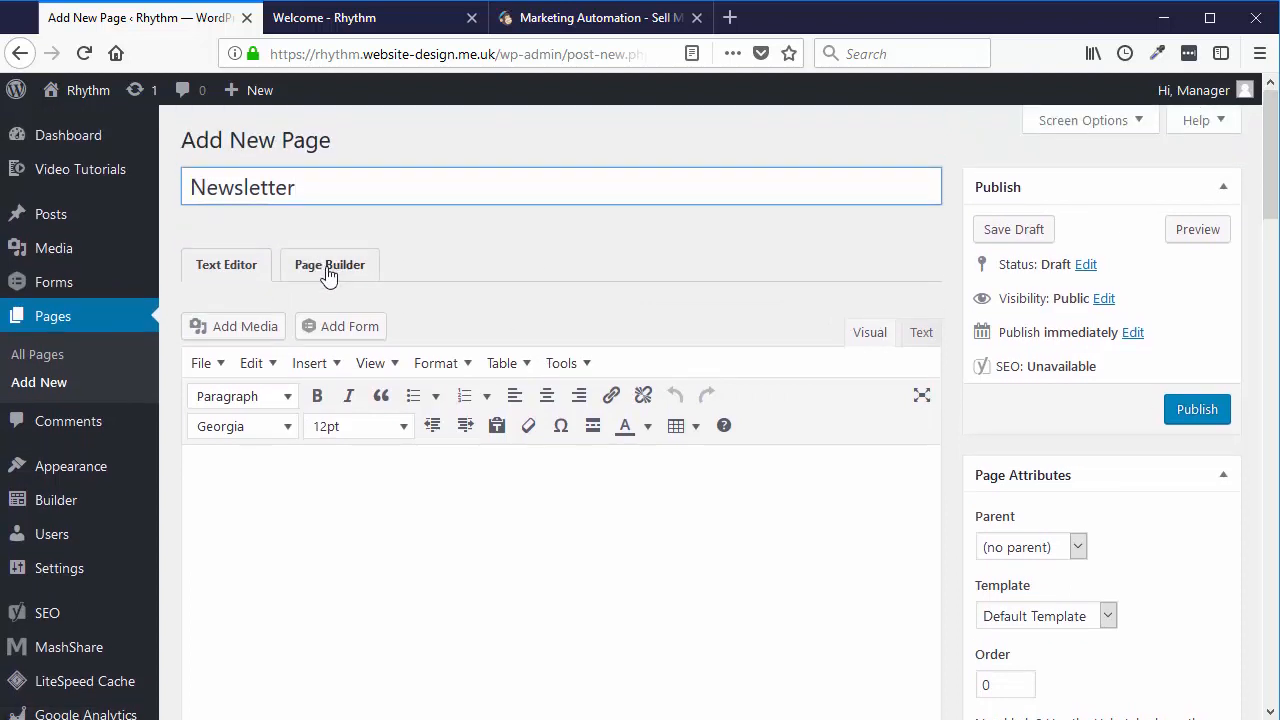
- Open the page in Beaver Builder and drop a 2 Columns row under the Newsletter heading
{"action": "left_click", "coordinate": [330, 275]}
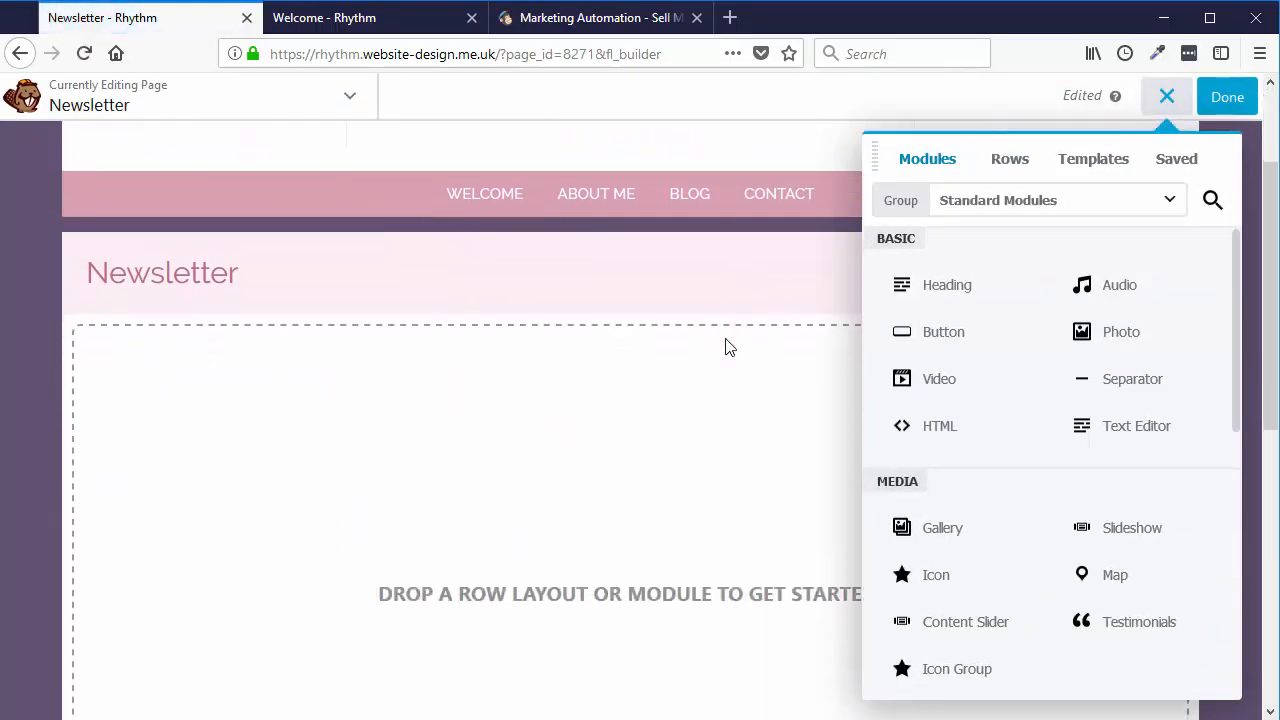
{"action": "scroll", "coordinate": [640, 443], "scroll_direction": "down", "scroll_amount": 2}
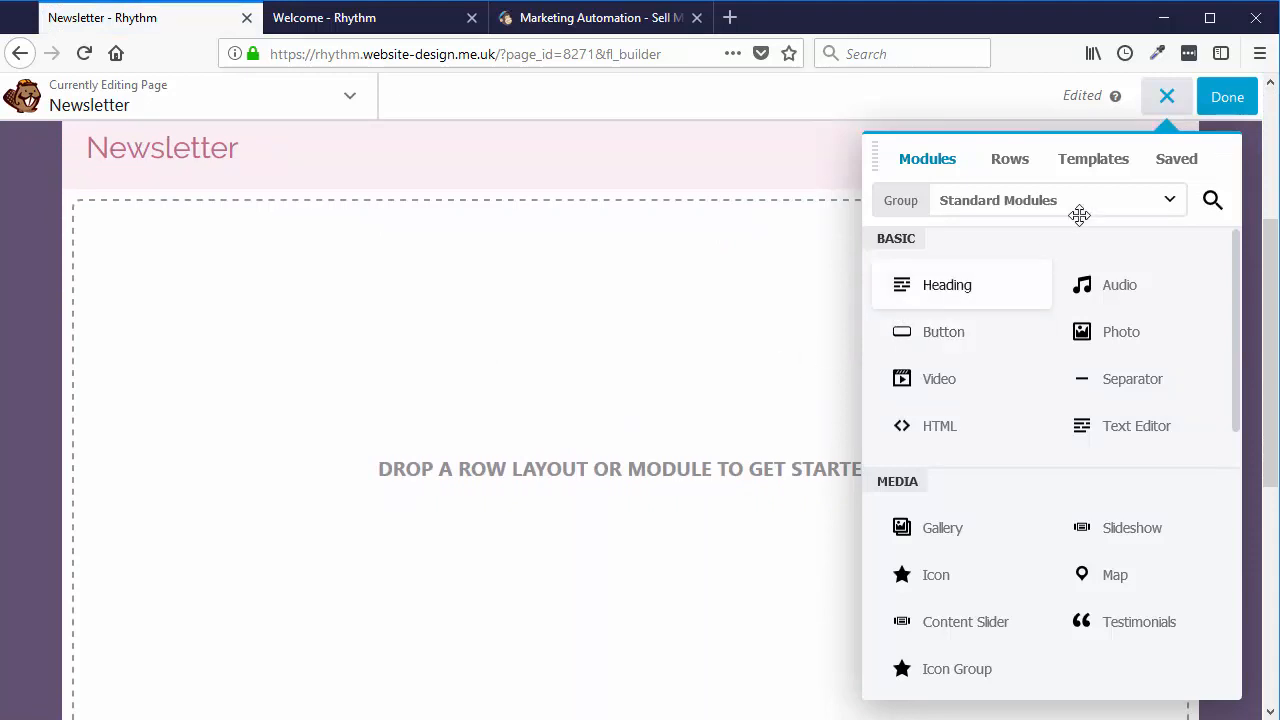
{"action": "left_click", "coordinate": [1022, 166]}
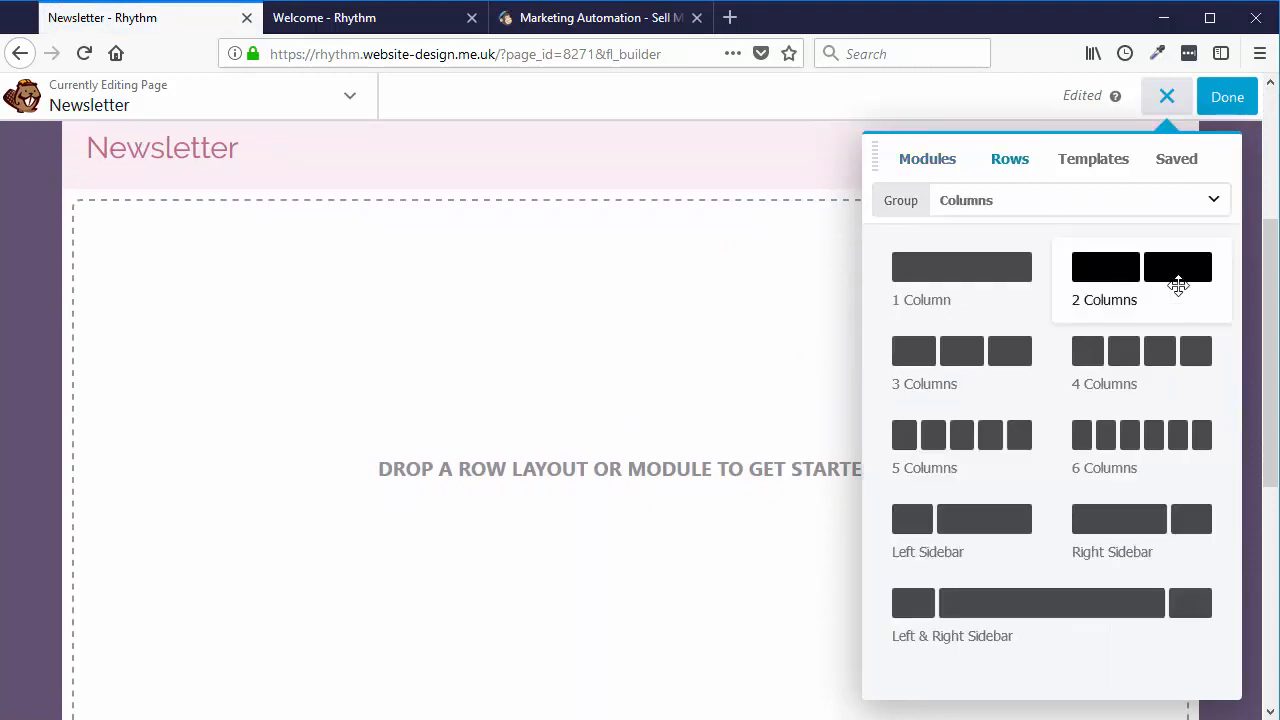
{"action": "left_click_drag", "start_coordinate": [1171, 273], "coordinate": [711, 257]}
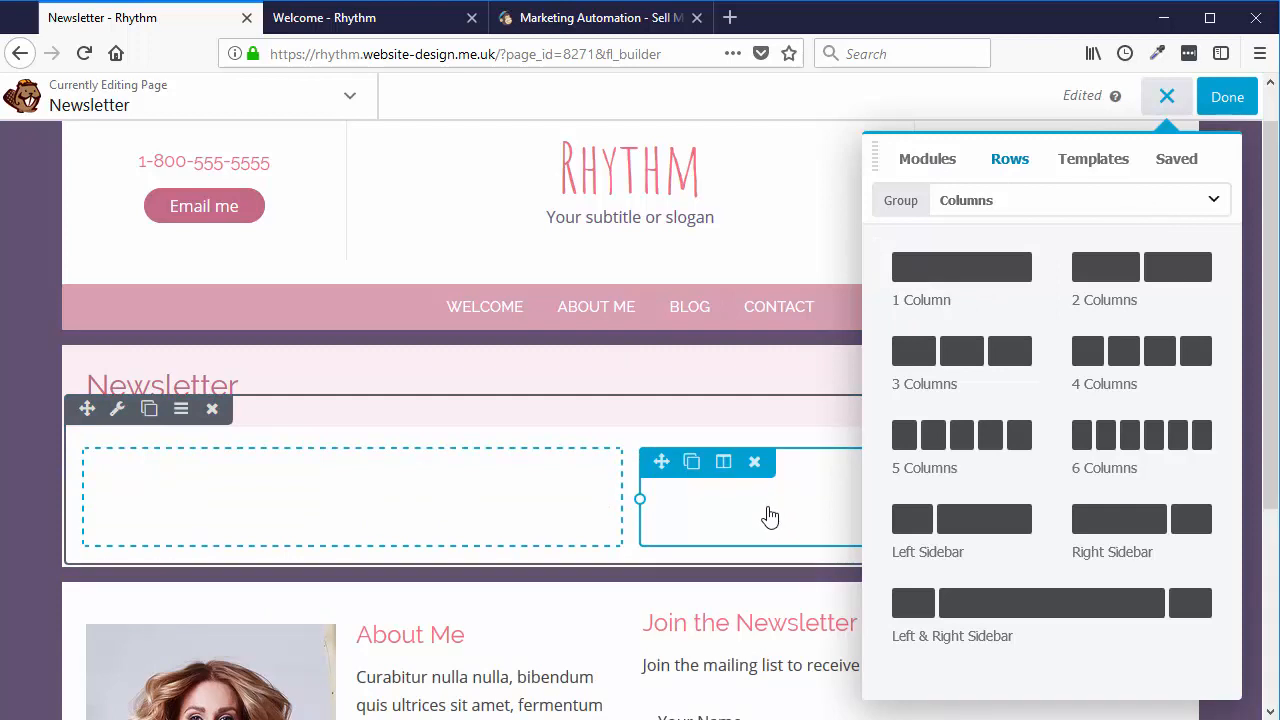
- Add a Text Editor module to the left column with 'Signup to our newsletter' and an updates invitation line
{"action": "left_click", "coordinate": [930, 160]}
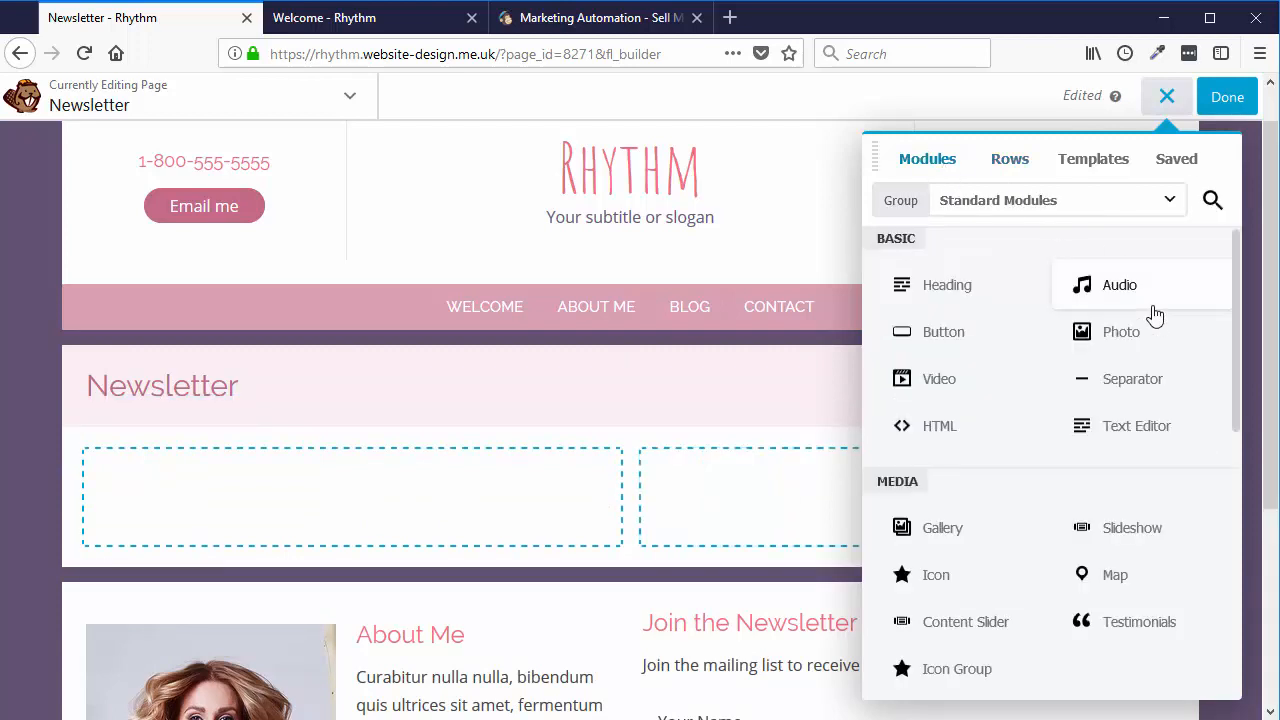
{"action": "left_click_drag", "start_coordinate": [1147, 428], "coordinate": [289, 534]}
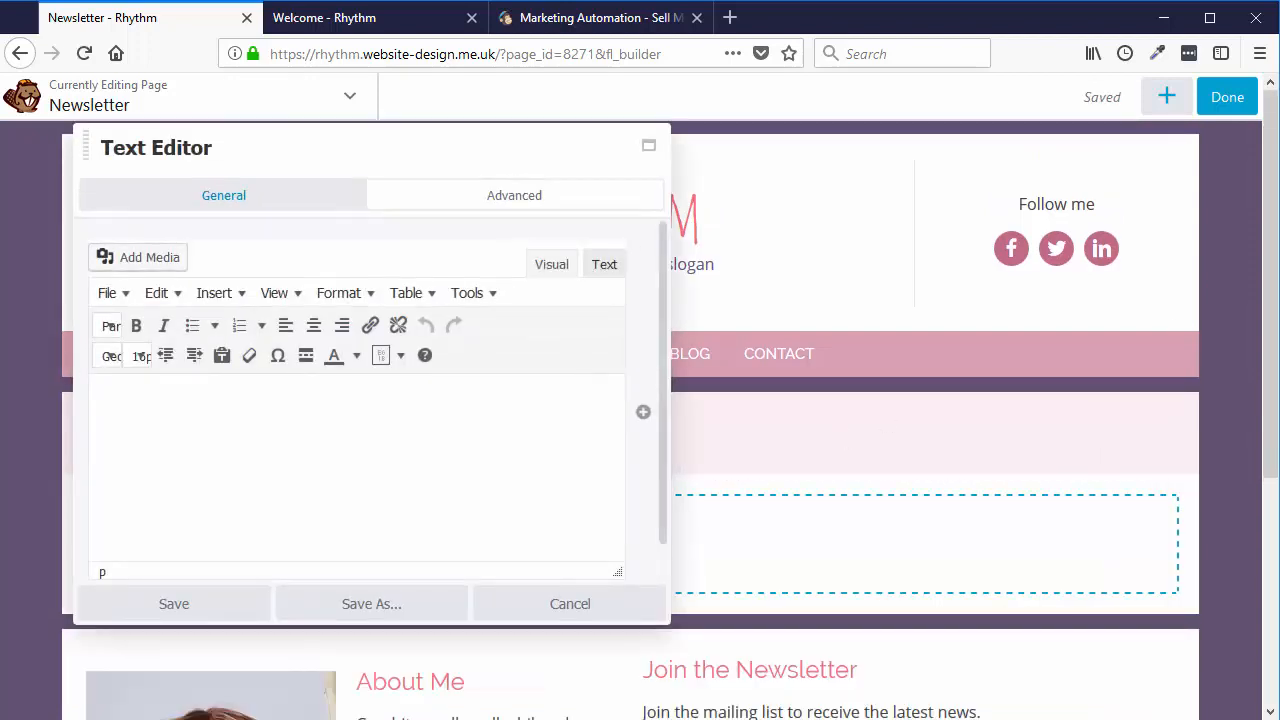
{"action": "left_click", "coordinate": [163, 438]}
{"action": "type", "text": "Sign"}
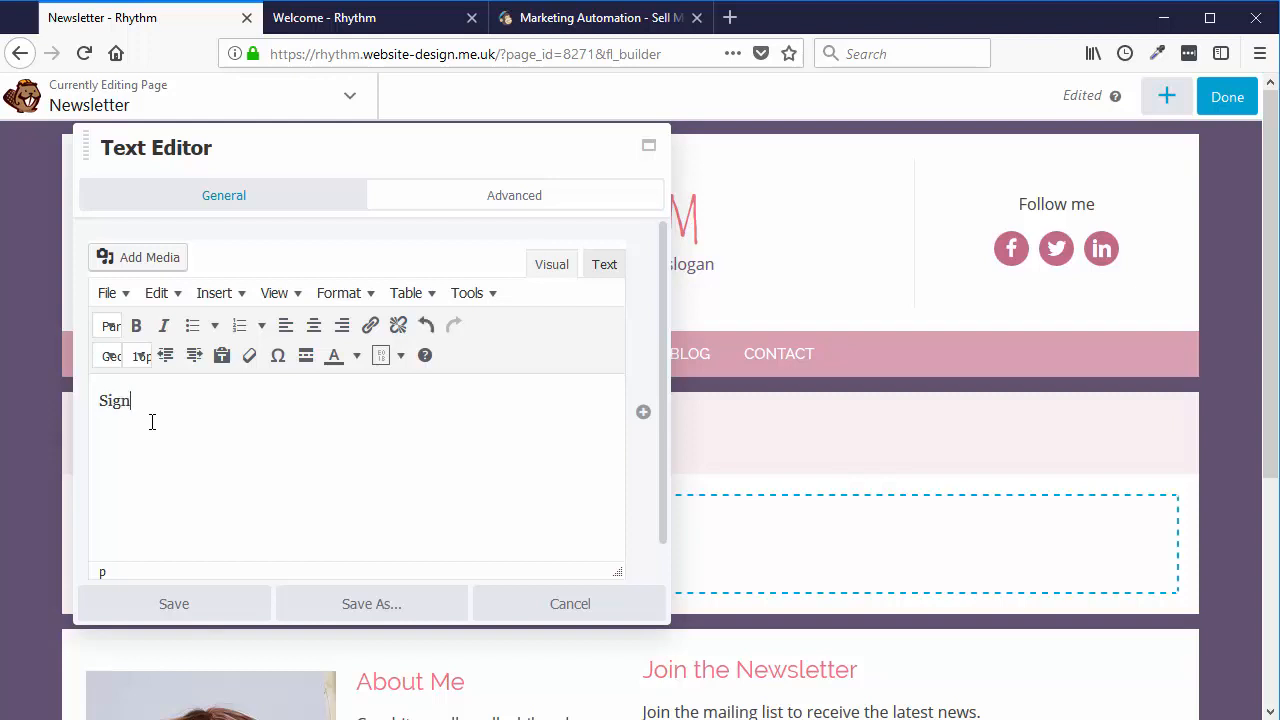
{"action": "type", "text": "up to our newsletter"}
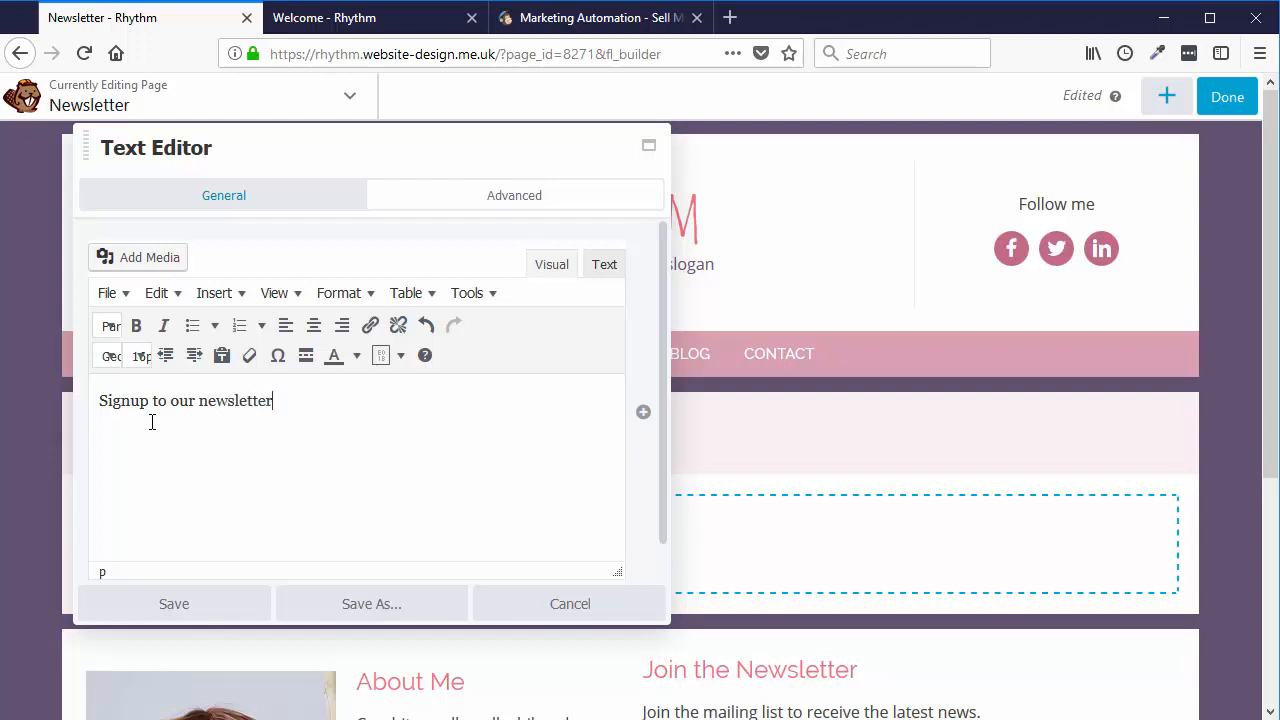
{"action": "key", "text": "Return"}
{"action": "type", "text": "add your details "}
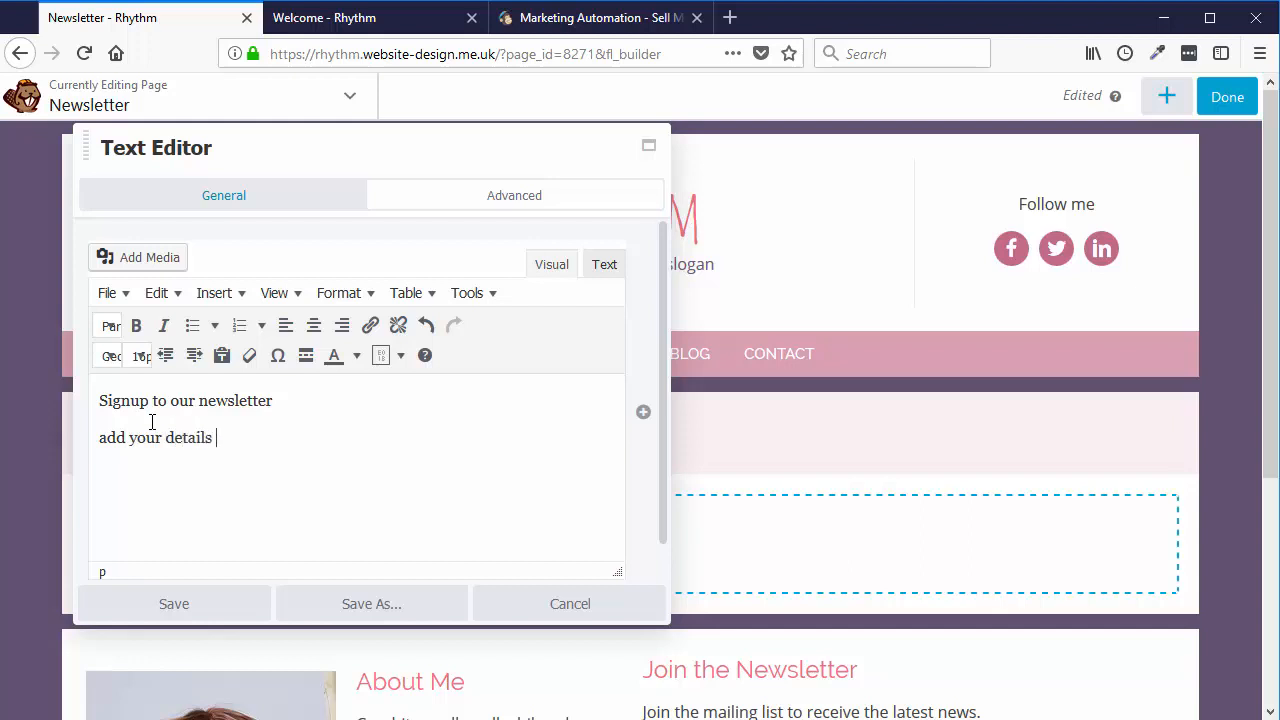
{"action": "type", "text": "to receive the latest ne"}
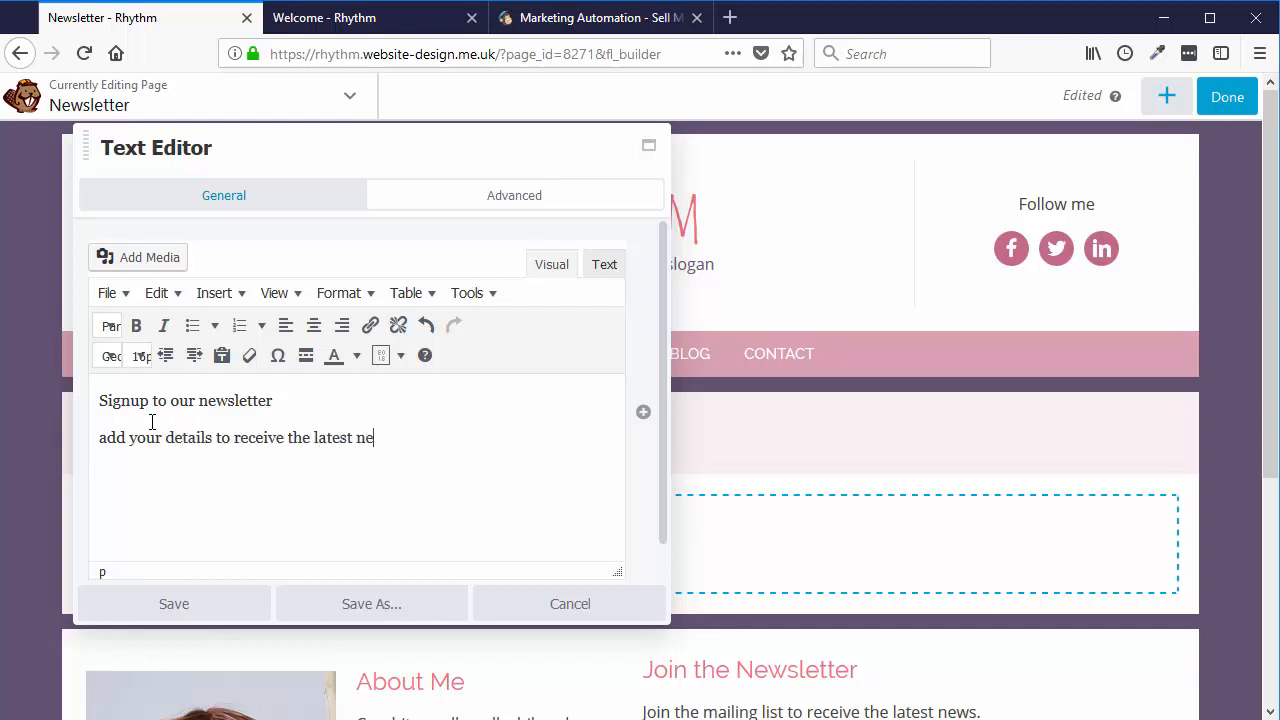
{"action": "type", "text": "ws and updates from us"}
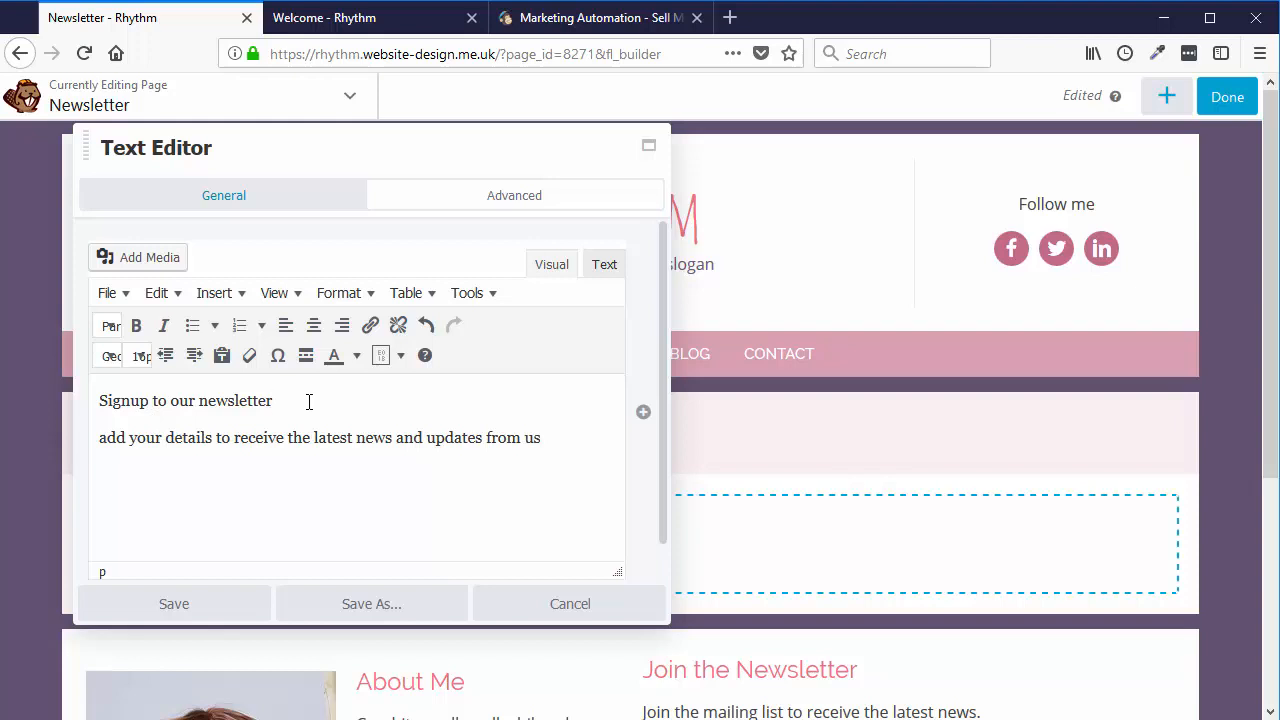
- Format the 'Signup to our newsletter' line as Arial Heading 2 and save the text module
{"action": "left_click_drag", "start_coordinate": [276, 401], "coordinate": [92, 402]}
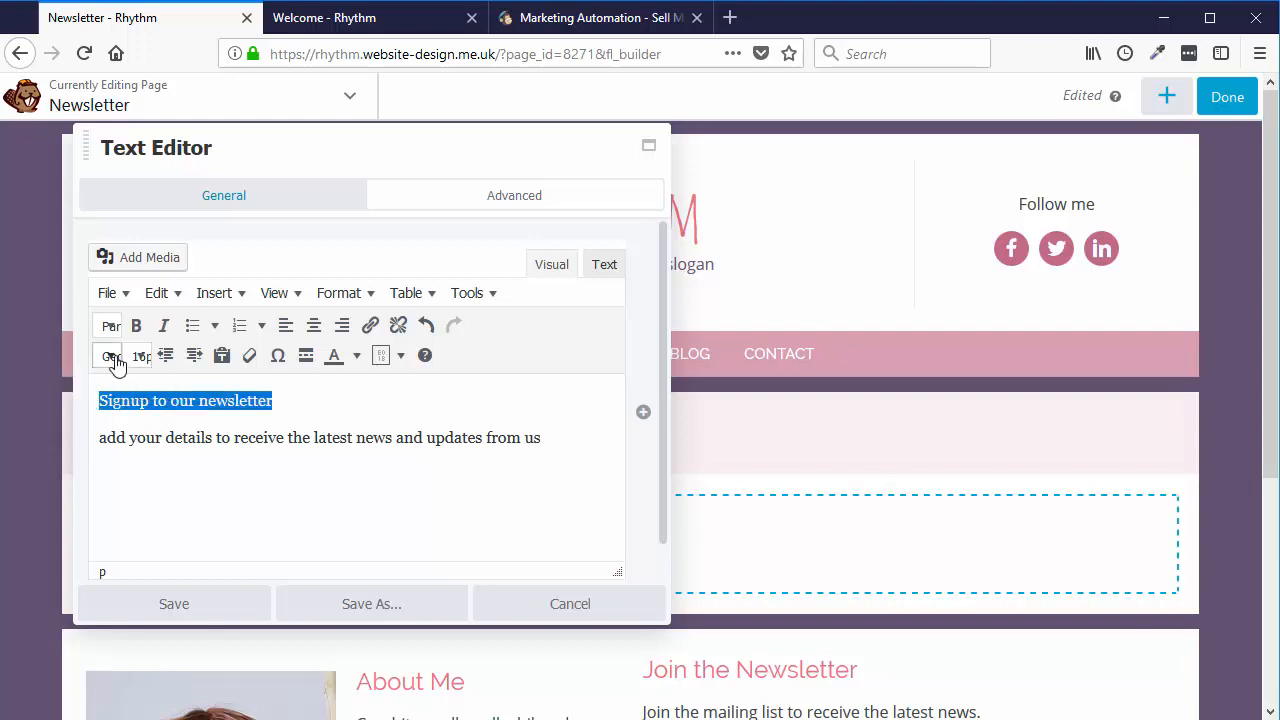
{"action": "left_click", "coordinate": [116, 362]}
{"action": "left_click", "coordinate": [120, 360]}
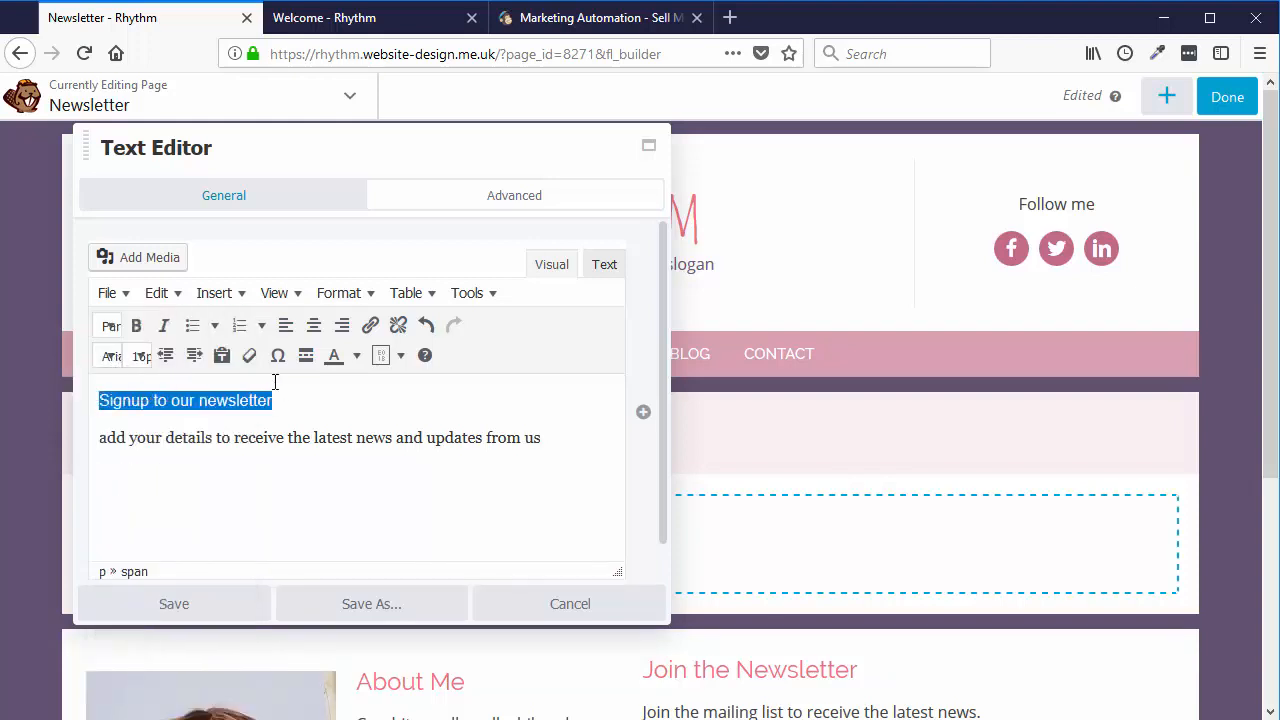
{"action": "left_click", "coordinate": [111, 325]}
{"action": "left_click", "coordinate": [150, 455]}
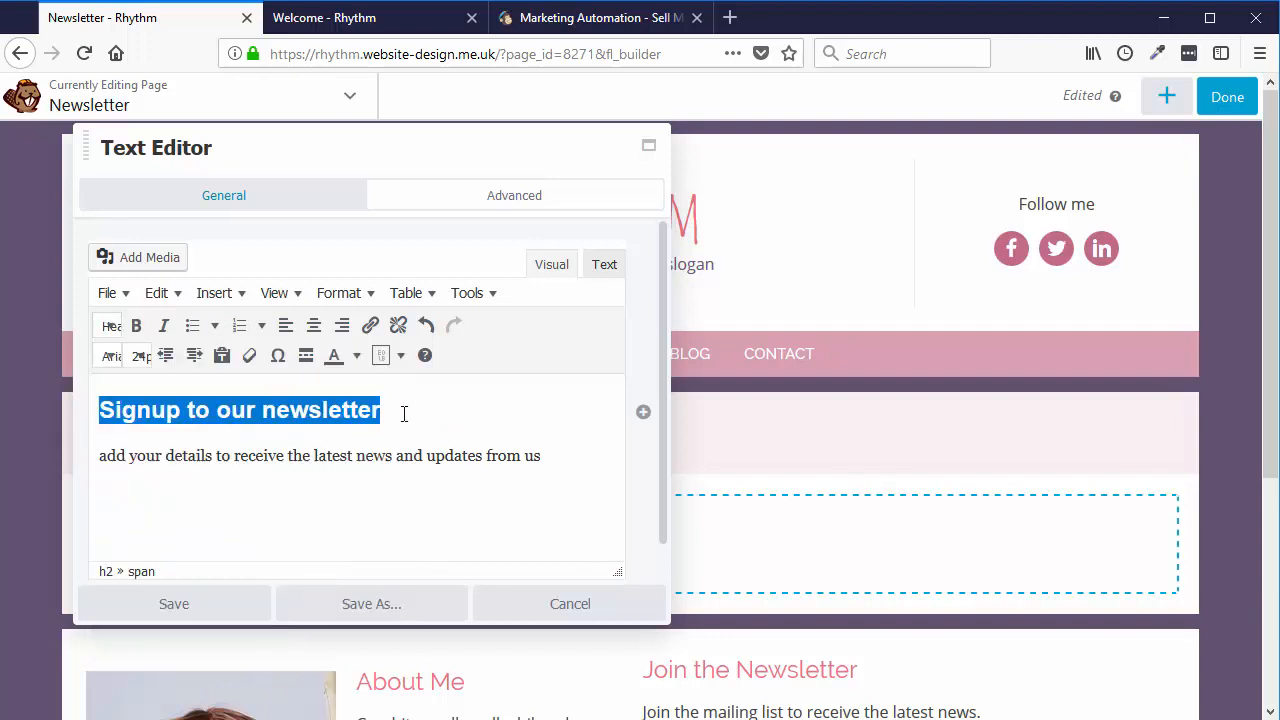
{"action": "left_click", "coordinate": [422, 420]}
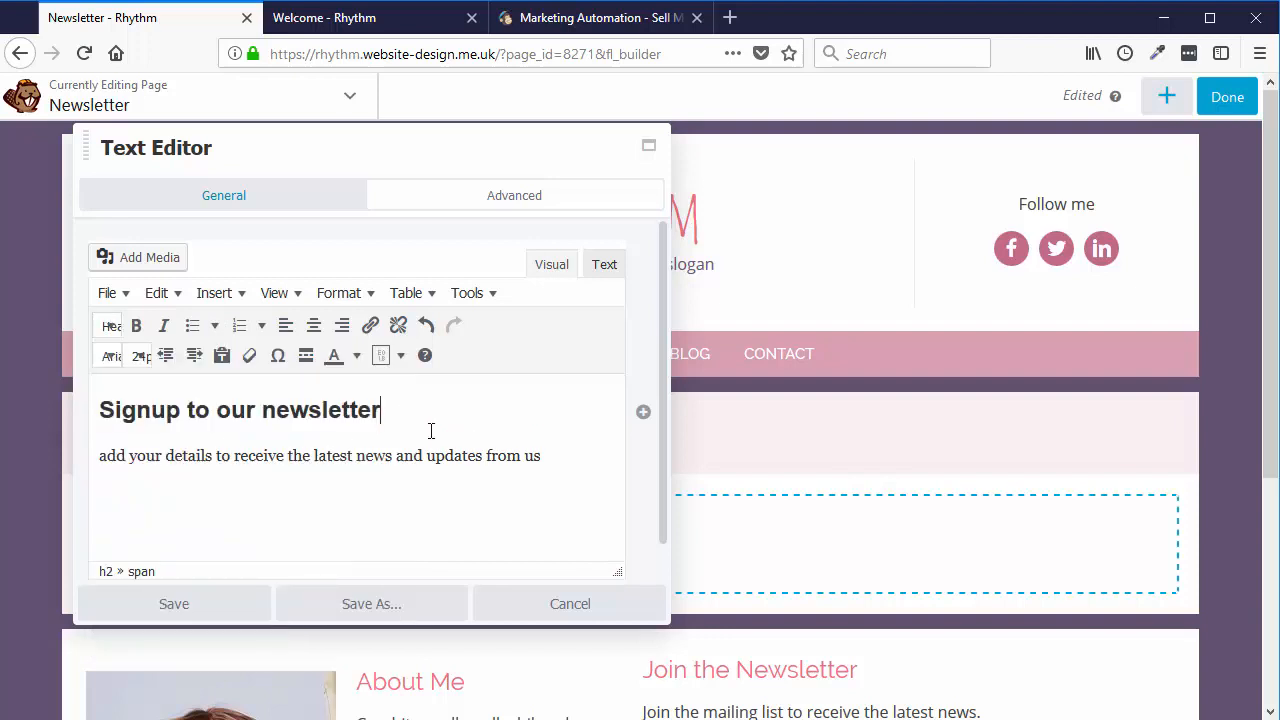
{"action": "left_click", "coordinate": [220, 610]}
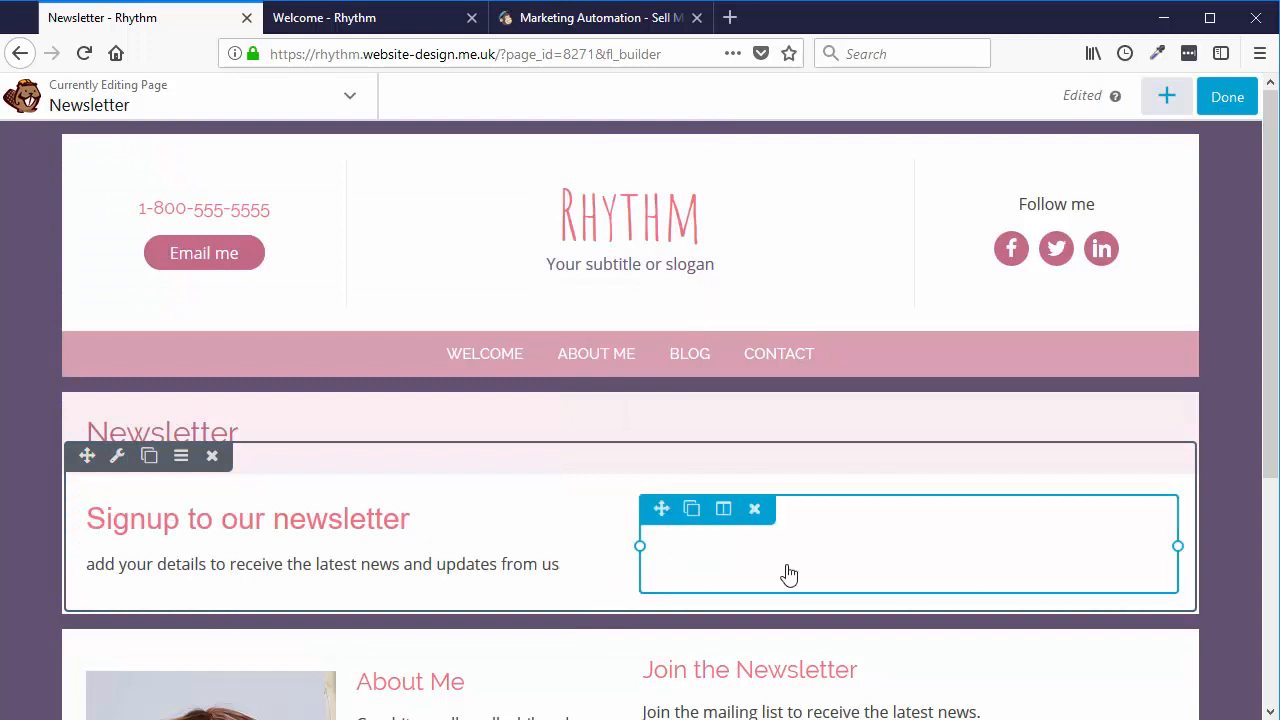
- Search the modules for 'subsc' and drag a Subscribe Form into the right column
{"action": "left_click", "coordinate": [1170, 100]}
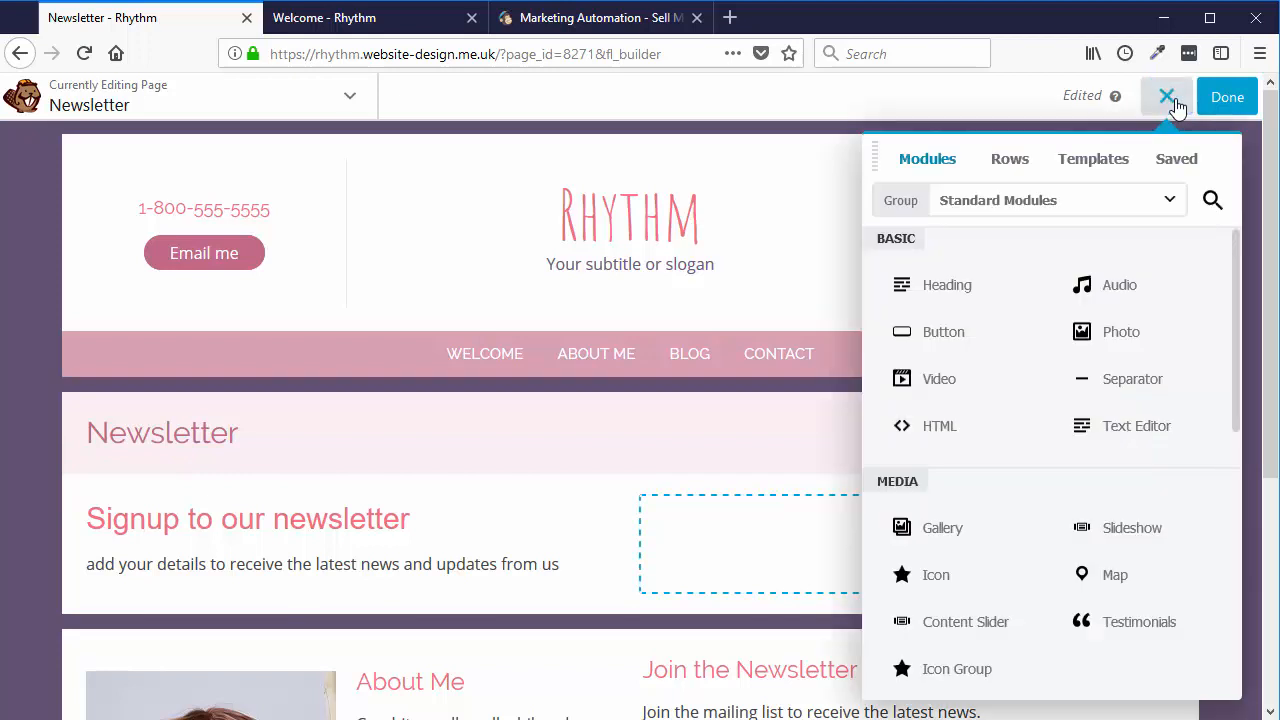
{"action": "left_click", "coordinate": [1212, 201]}
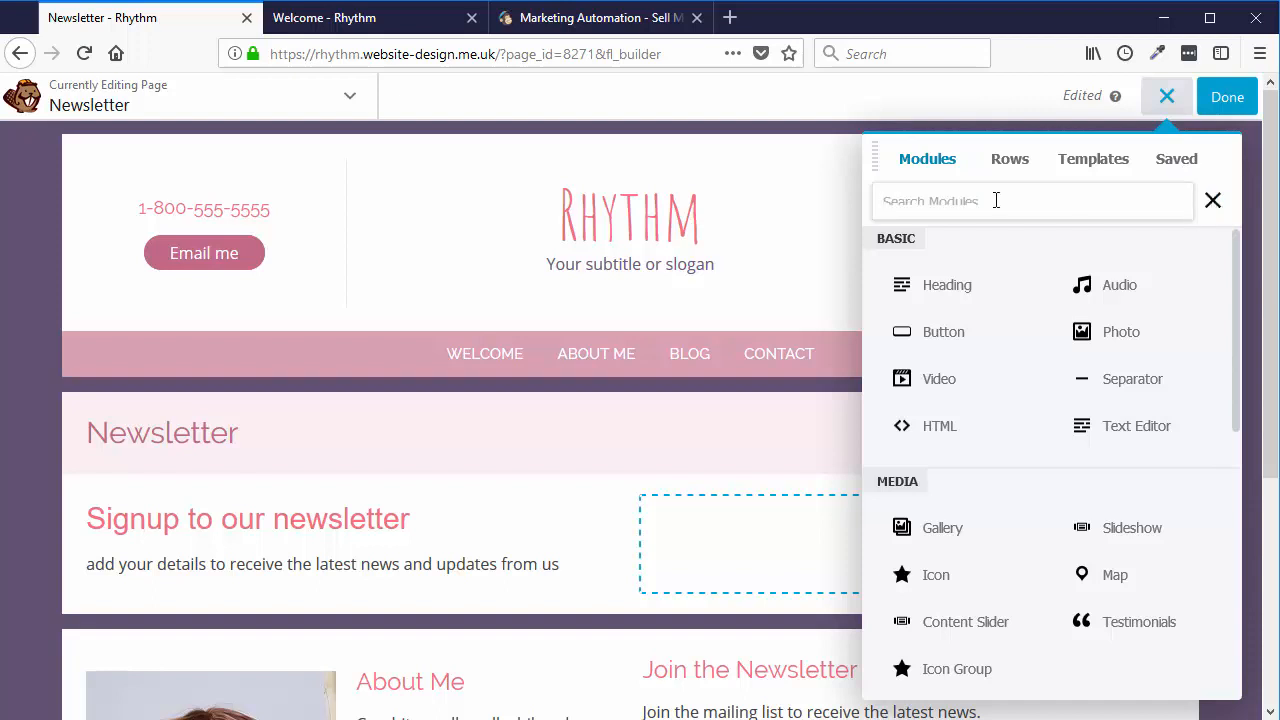
{"action": "type", "text": "subscribe"}
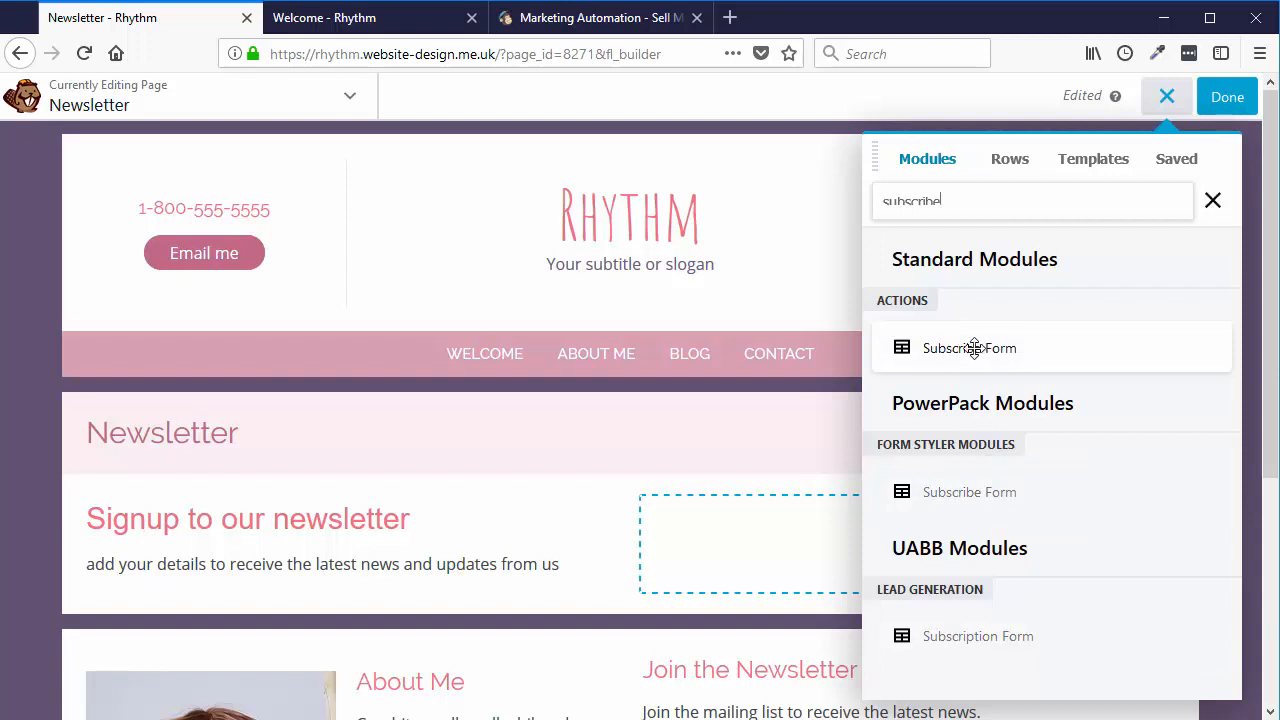
{"action": "left_click_drag", "start_coordinate": [973, 348], "coordinate": [800, 591]}
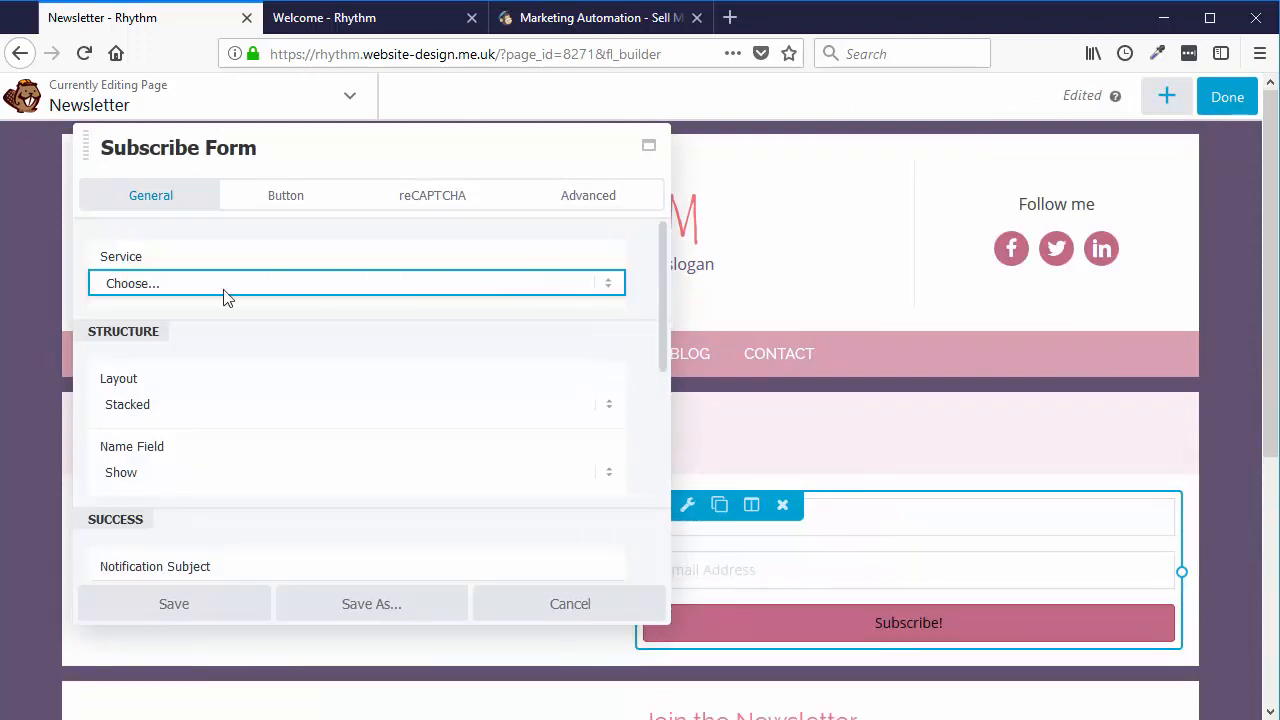
- In the Subscribe Form's General settings, pick MailChimp as Service and enter 'Website' as Account Name
{"action": "left_click", "coordinate": [137, 288]}
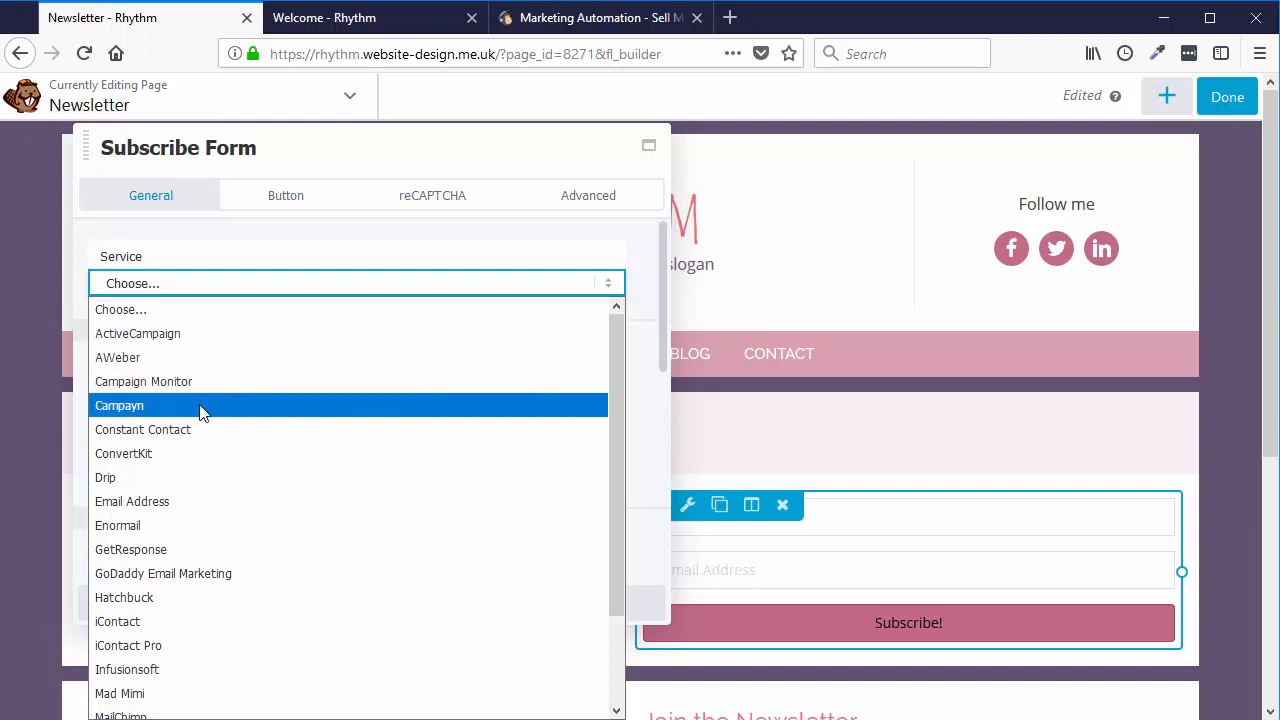
{"action": "scroll", "coordinate": [200, 412], "scroll_direction": "down", "scroll_amount": 1}
{"action": "scroll", "coordinate": [200, 413], "scroll_direction": "down", "scroll_amount": 1}
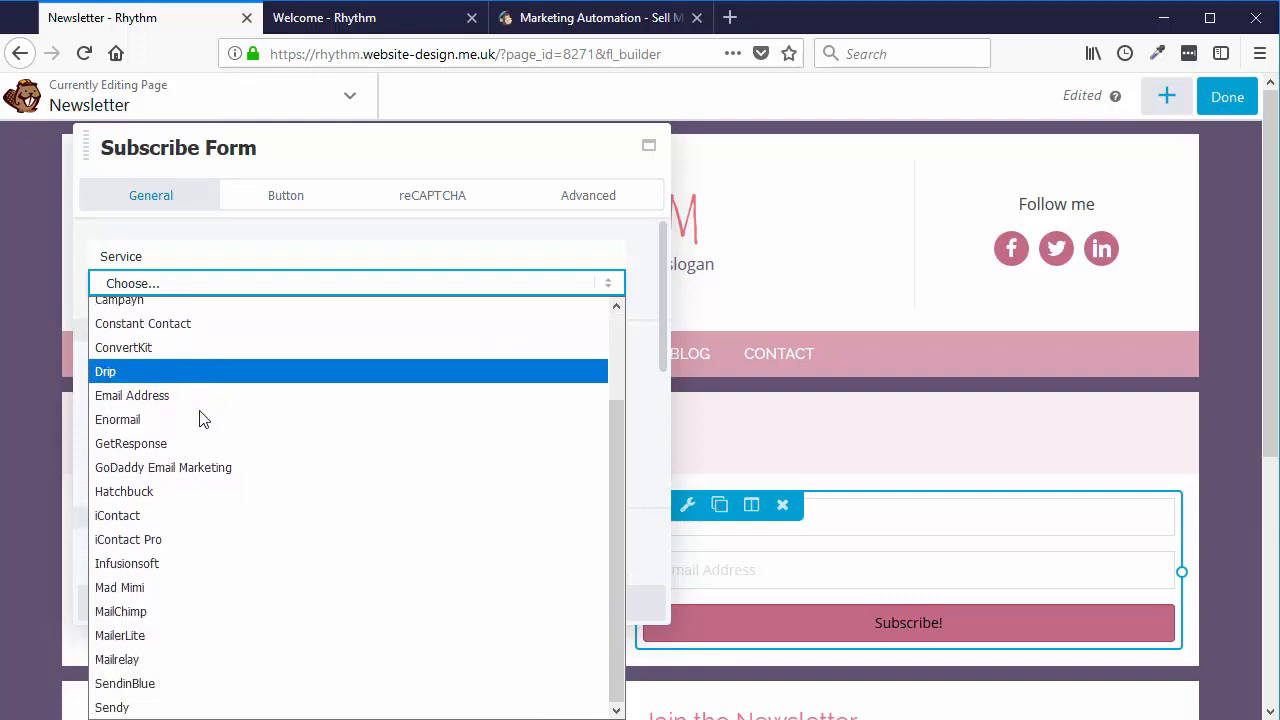
{"action": "left_click", "coordinate": [144, 611]}
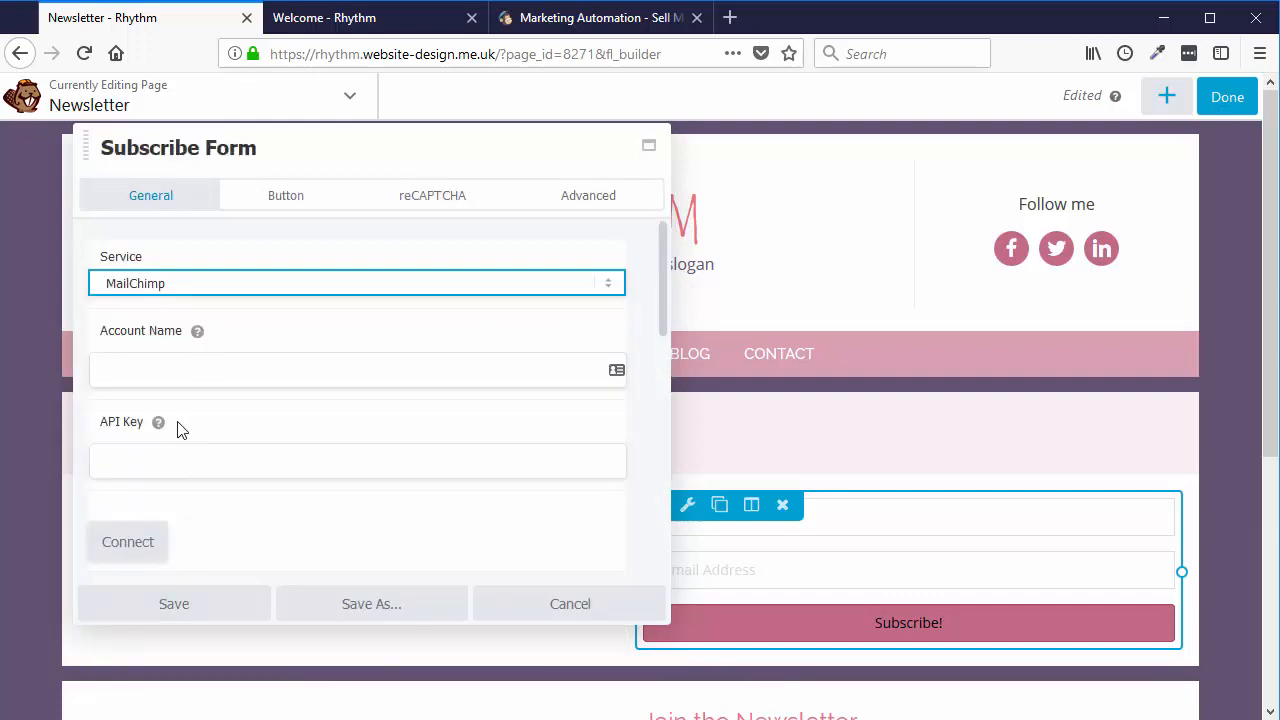
{"action": "mouse_move", "coordinate": [198, 340]}
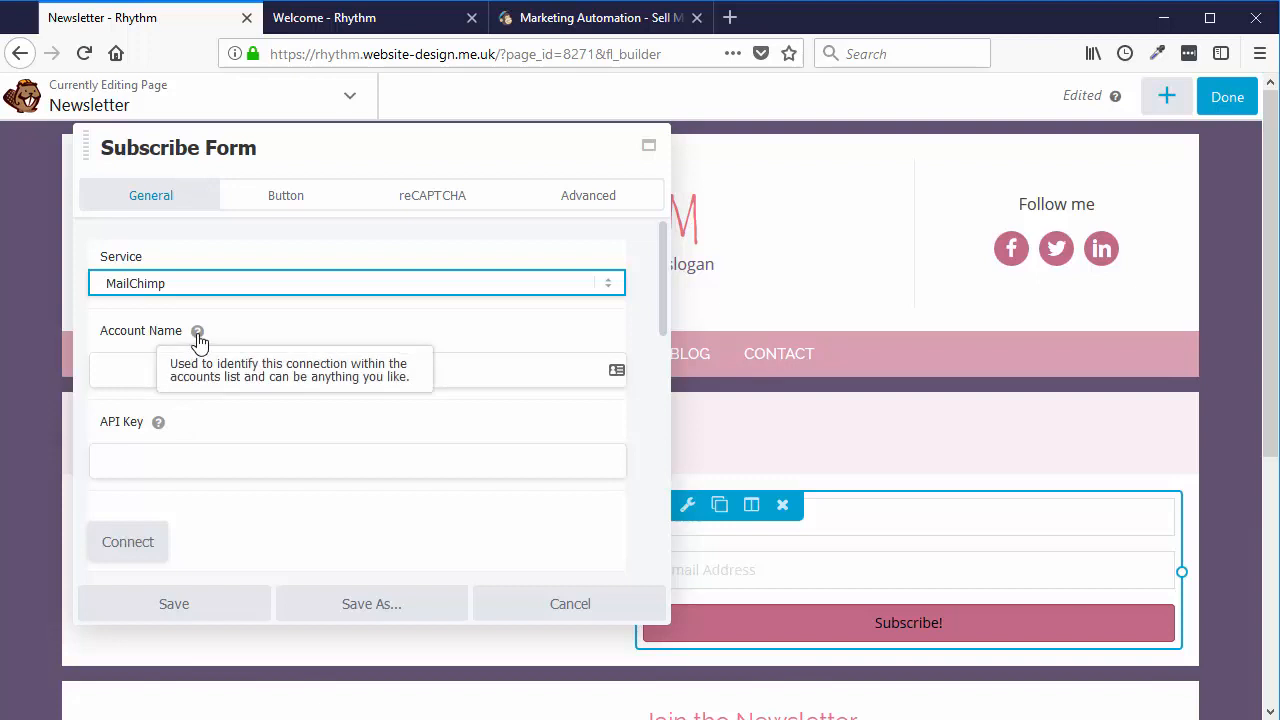
{"action": "mouse_move", "coordinate": [159, 425]}
{"action": "left_click", "coordinate": [142, 372]}
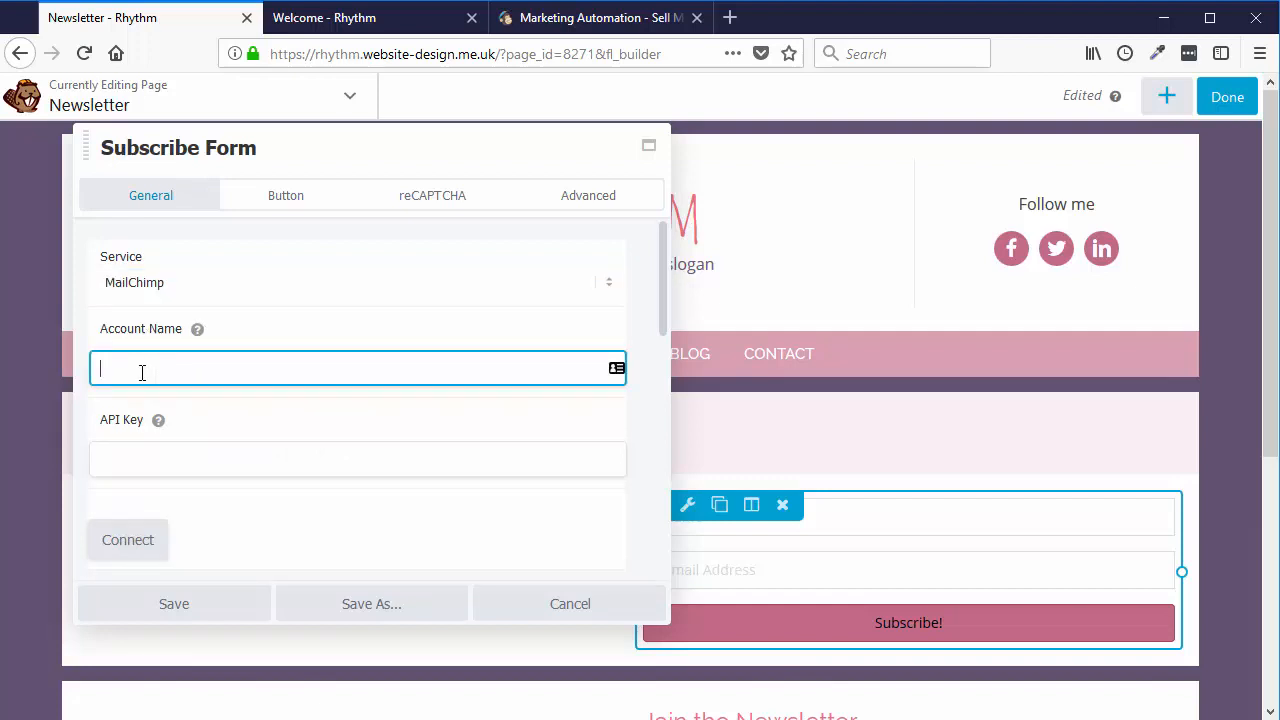
{"action": "type", "text": "Website"}
{"action": "mouse_move", "coordinate": [161, 424]}
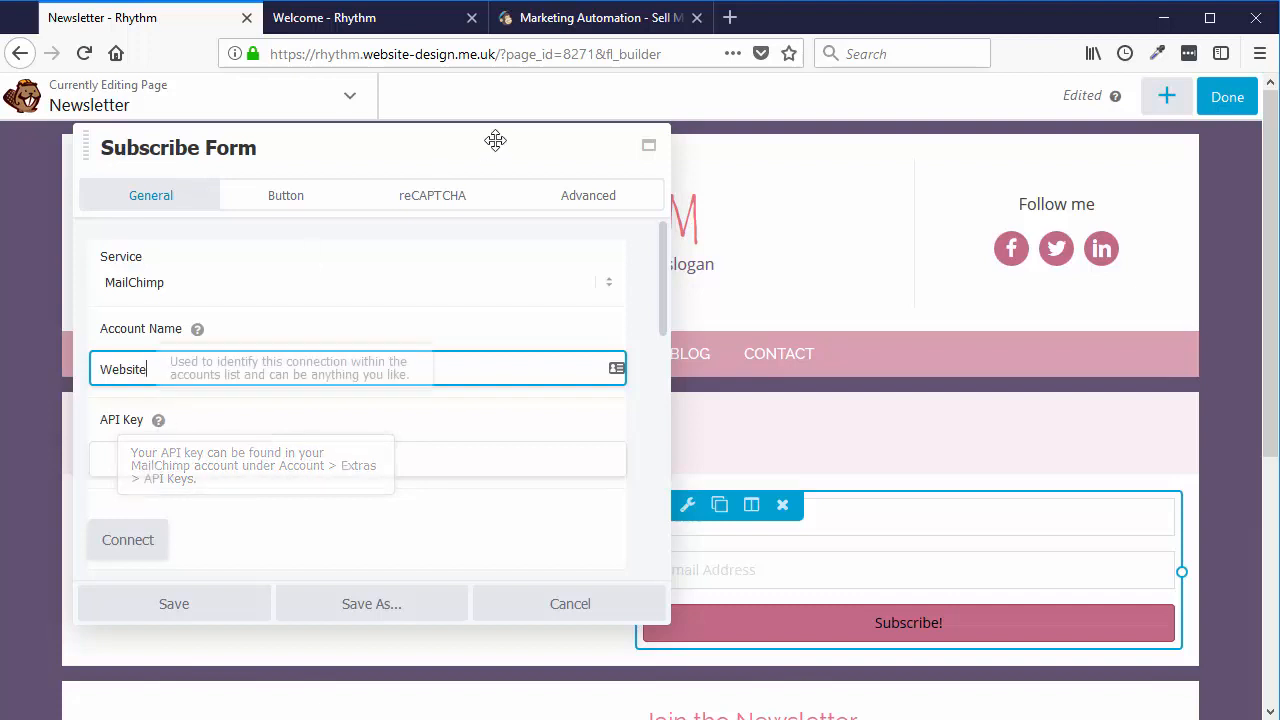
{"action": "left_click", "coordinate": [563, 22]}
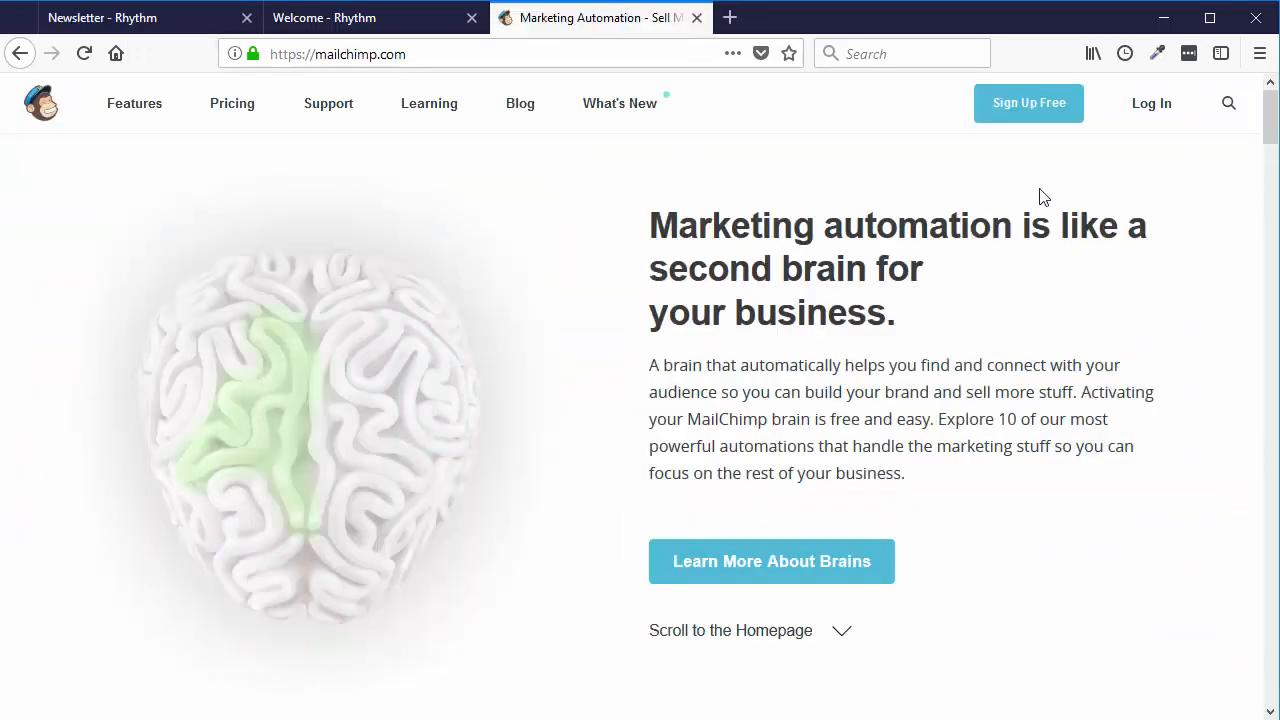
- Log in to MailChimp with the account username and the pasted saved password
{"action": "left_click", "coordinate": [1152, 104]}
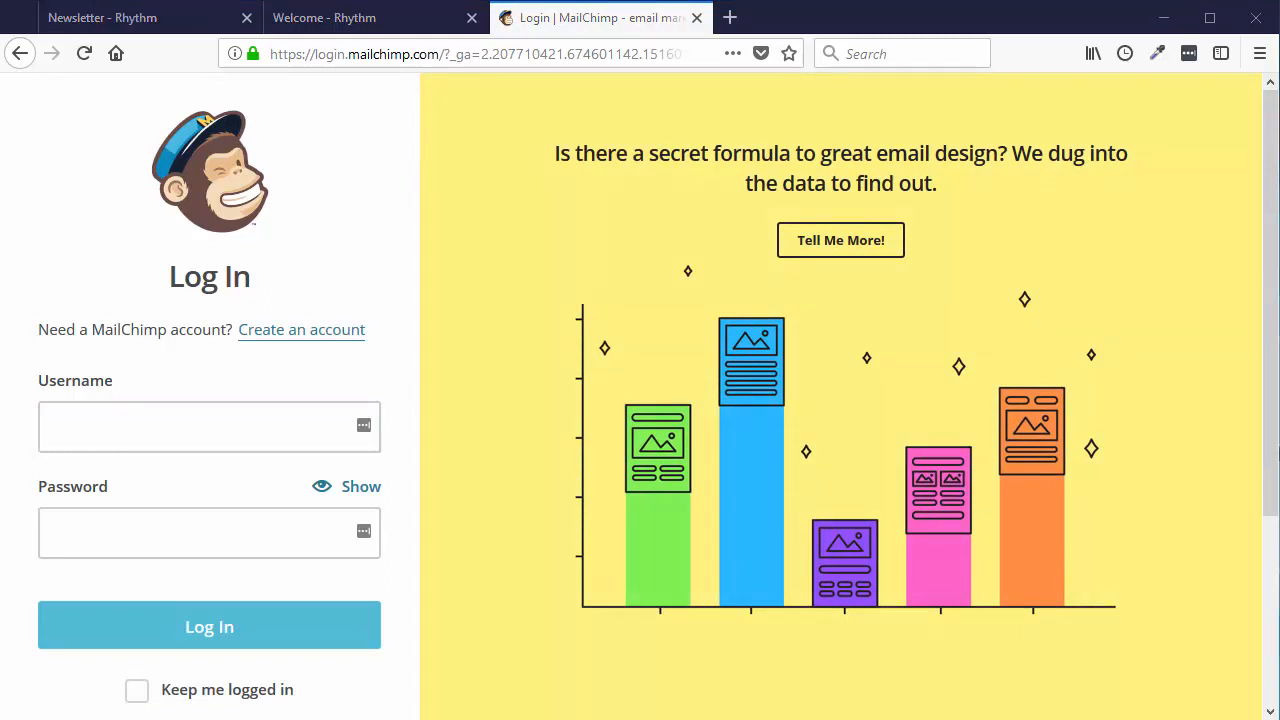
{"action": "left_click", "coordinate": [80, 426]}
{"action": "type", "text": "healthhosts"}
{"action": "left_click", "coordinate": [146, 532]}
{"action": "key", "text": "ctrl+v"}
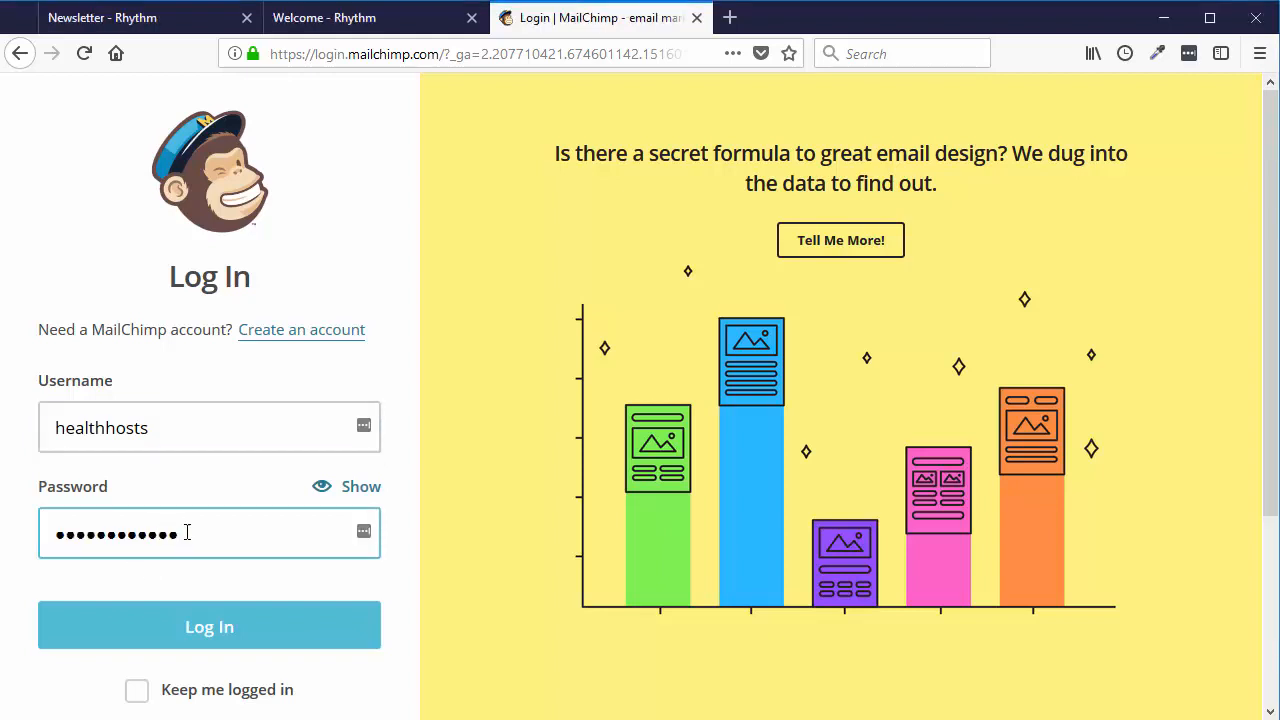
{"action": "left_click", "coordinate": [251, 625]}
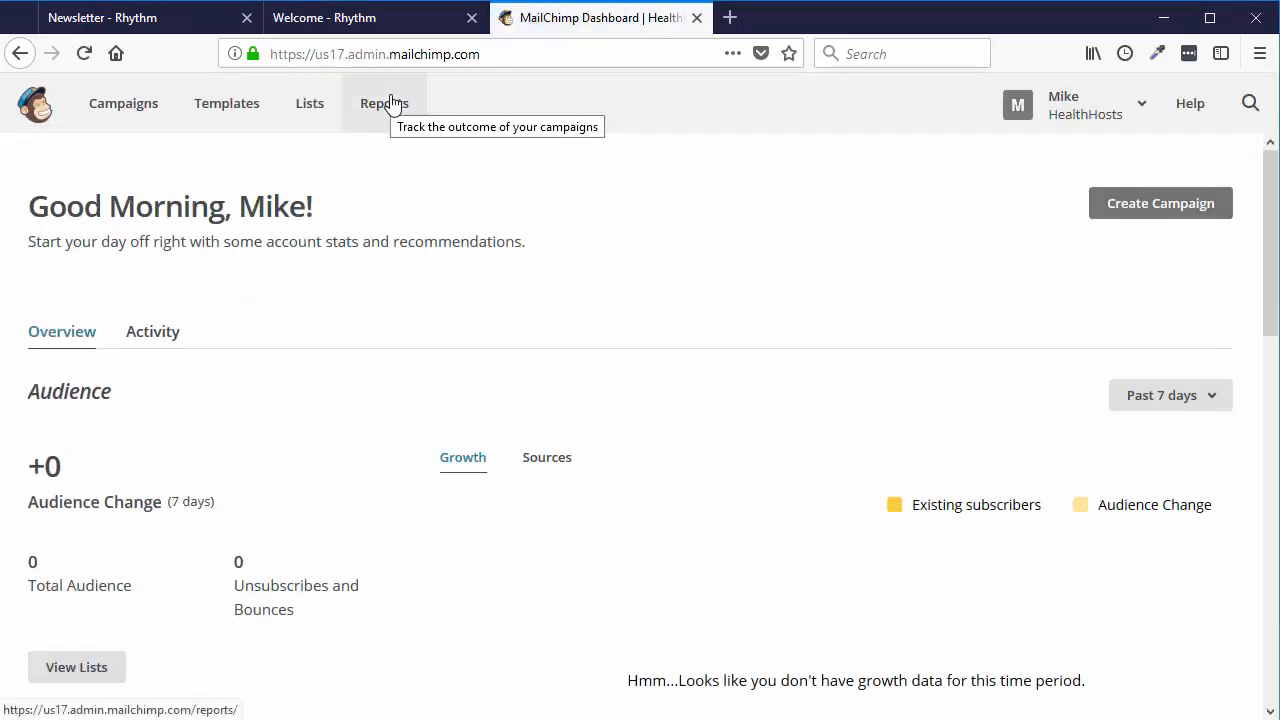
- Navigate to Account > Extras > API keys in MailChimp
{"action": "left_click", "coordinate": [1136, 112]}
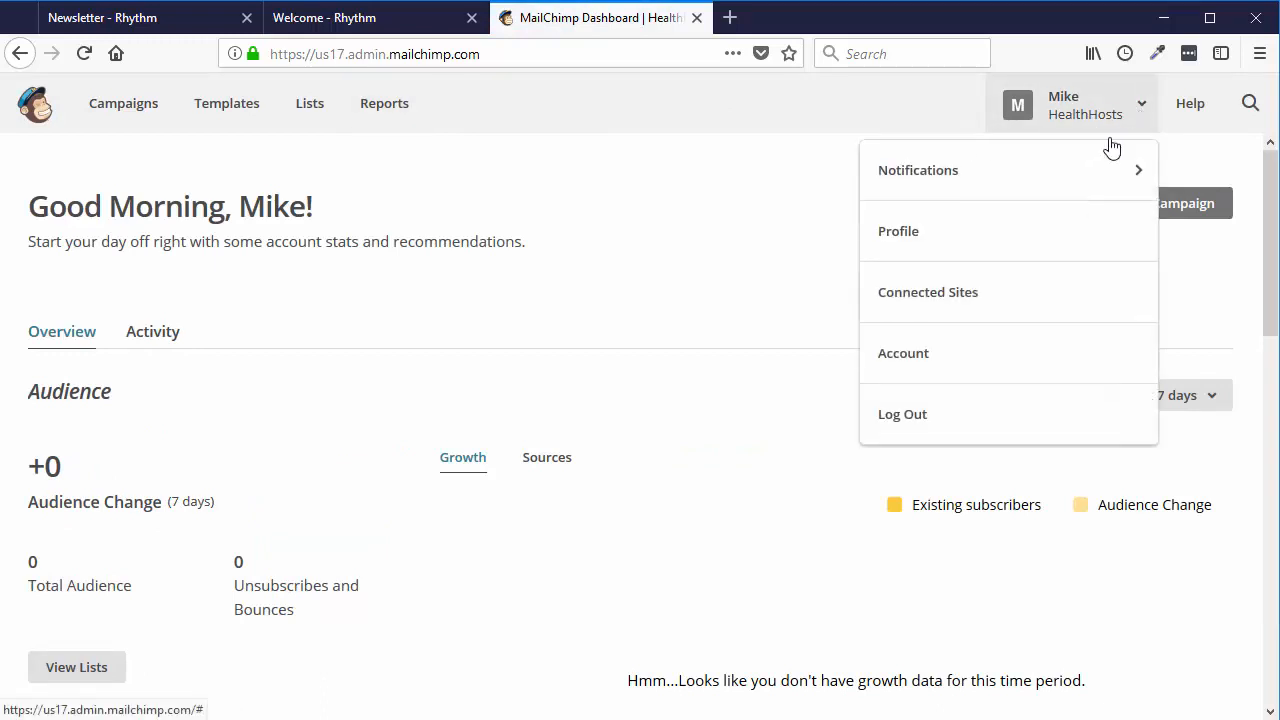
{"action": "left_click", "coordinate": [933, 363]}
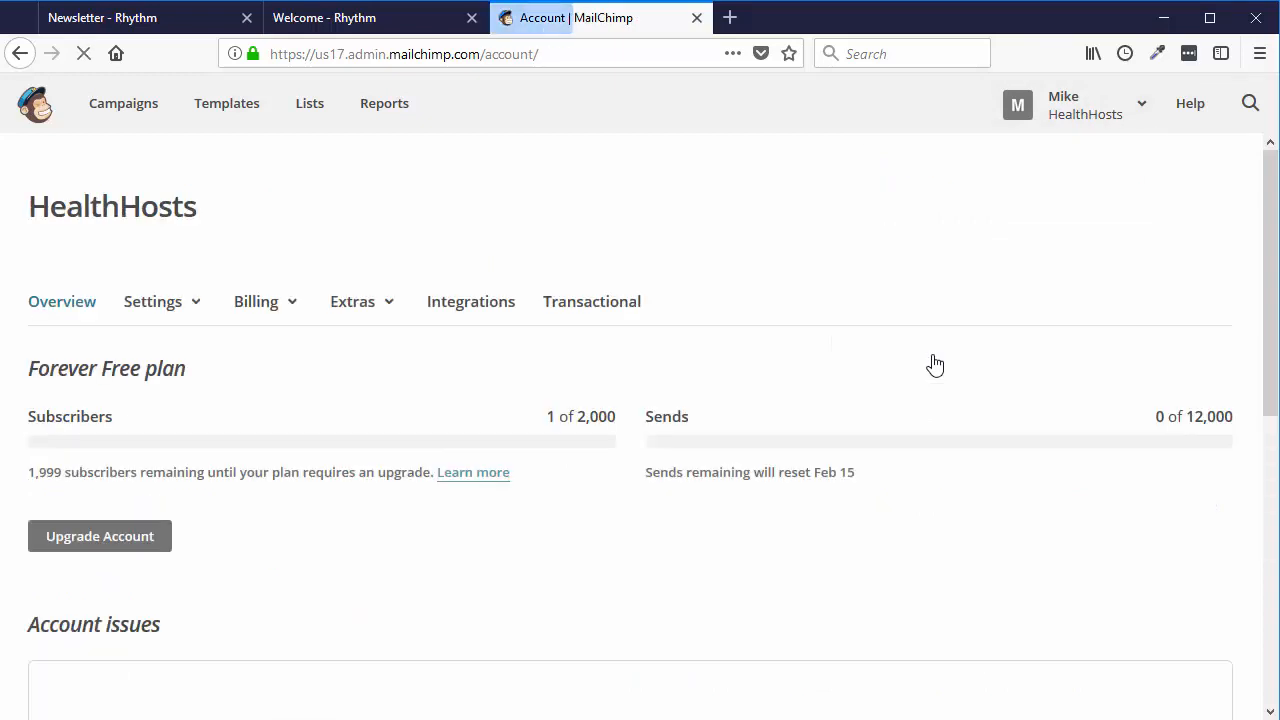
{"action": "left_click", "coordinate": [382, 312]}
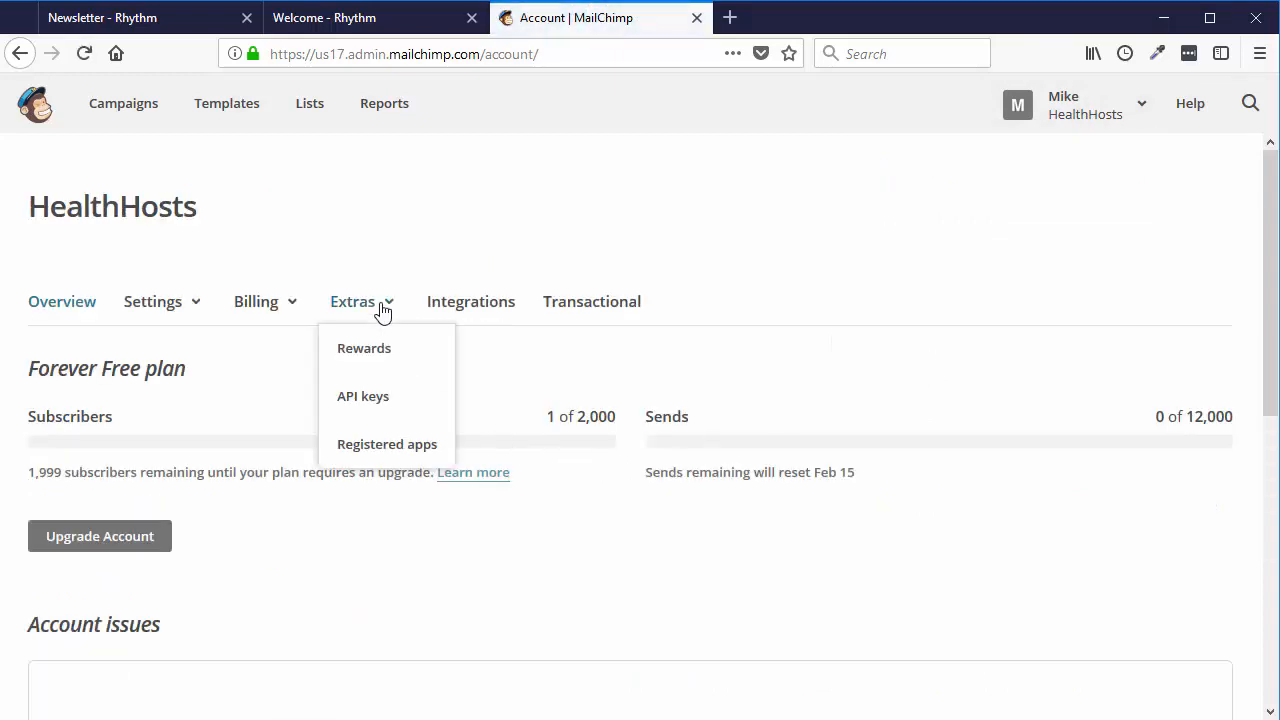
{"action": "left_click", "coordinate": [391, 406]}
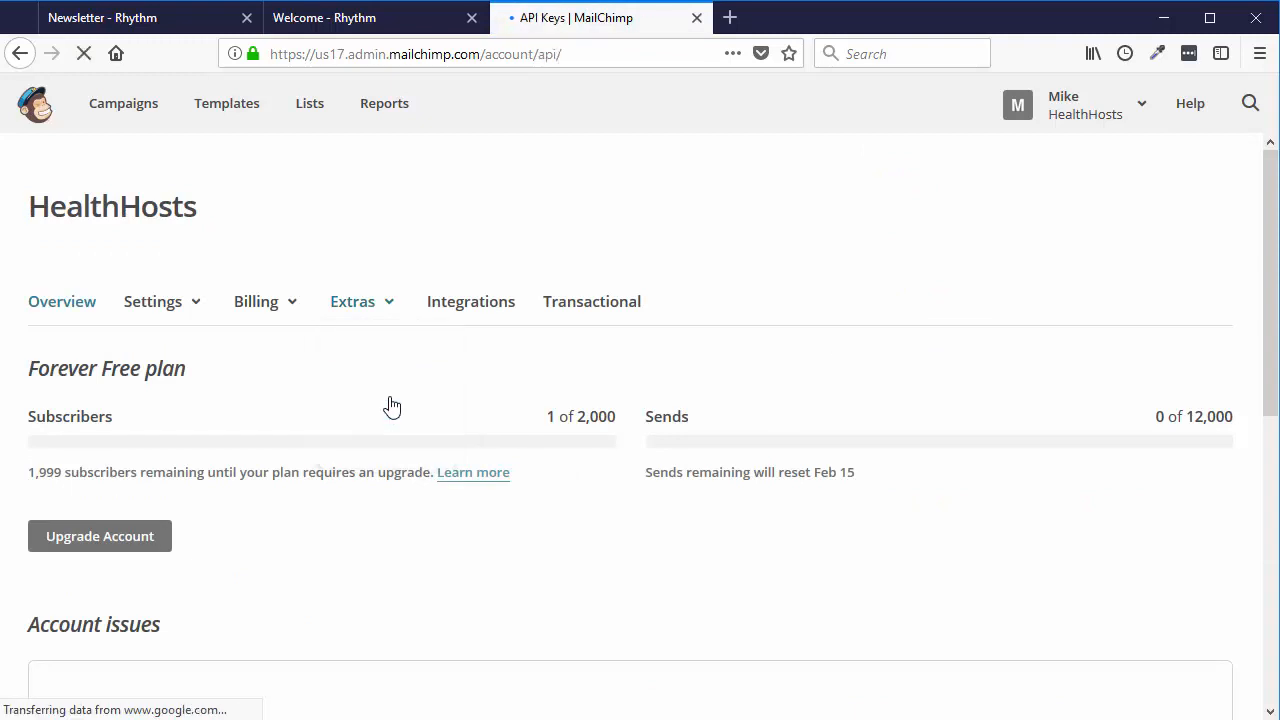
{"action": "scroll", "coordinate": [406, 403], "scroll_direction": "down", "scroll_amount": 2}
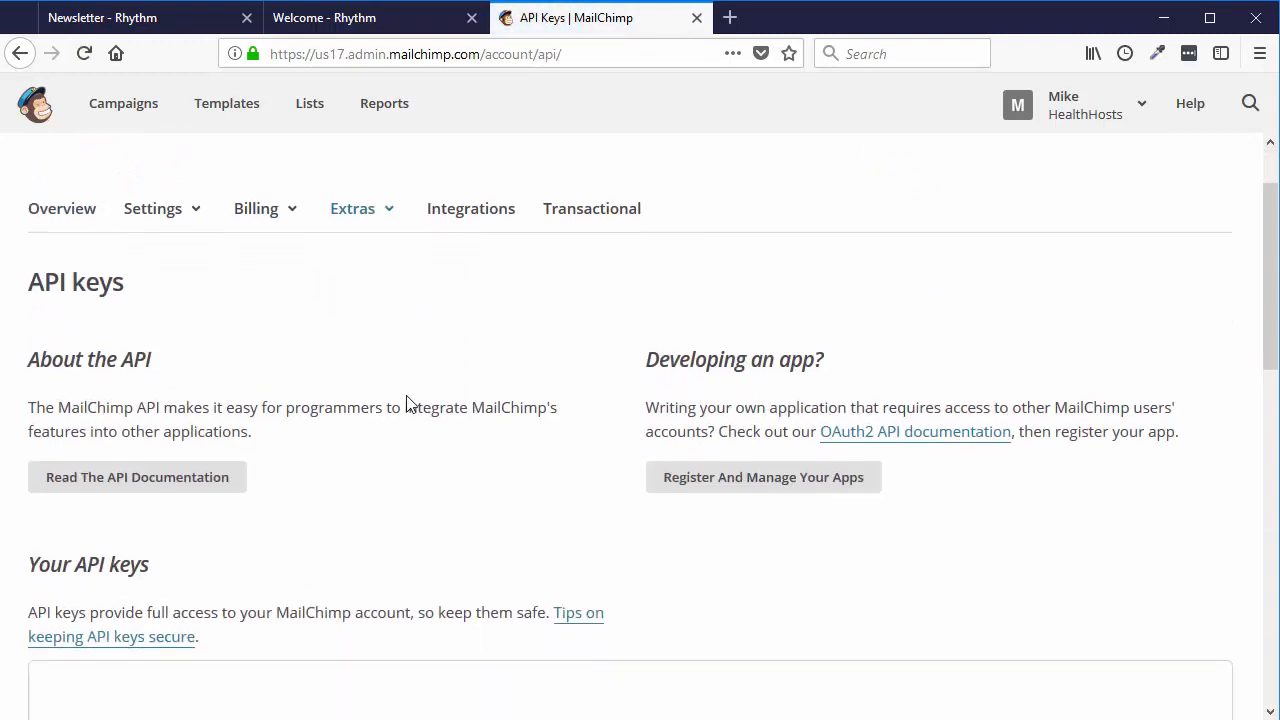
{"action": "scroll", "coordinate": [406, 403], "scroll_direction": "down", "scroll_amount": 4}
{"action": "scroll", "coordinate": [436, 395], "scroll_direction": "down", "scroll_amount": 2}
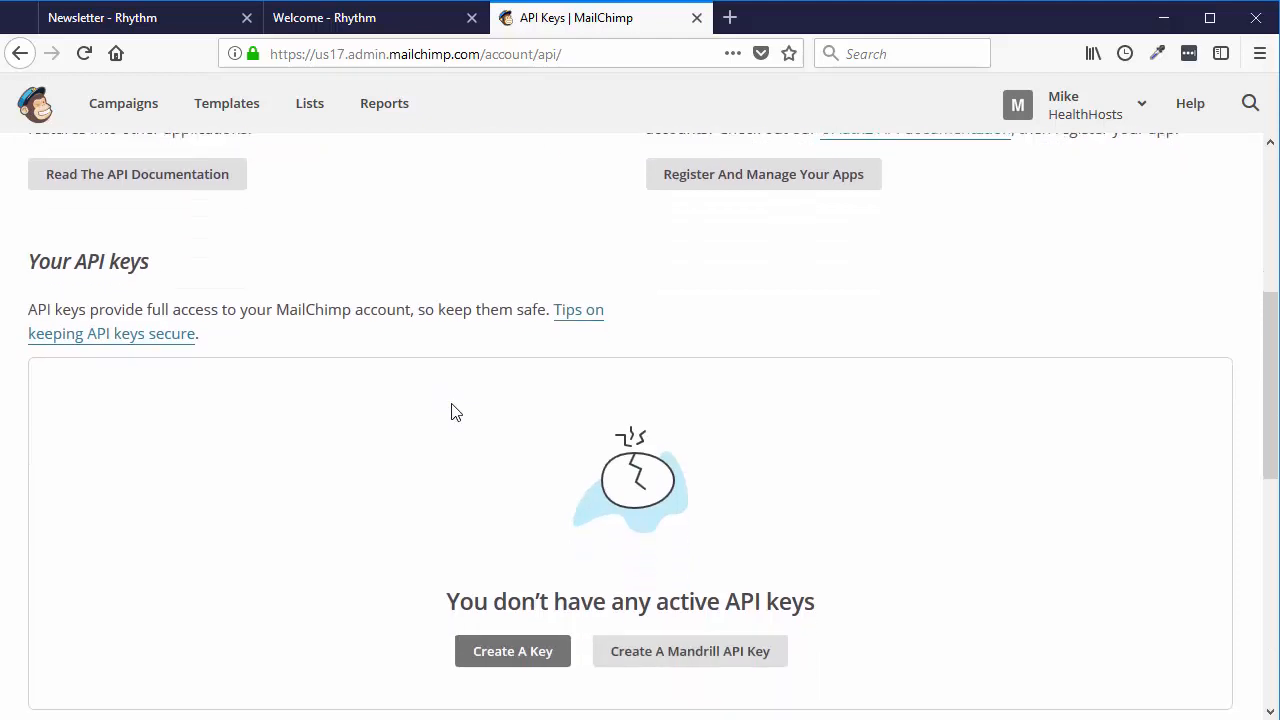
{"action": "scroll", "coordinate": [745, 413], "scroll_direction": "down", "scroll_amount": 2}
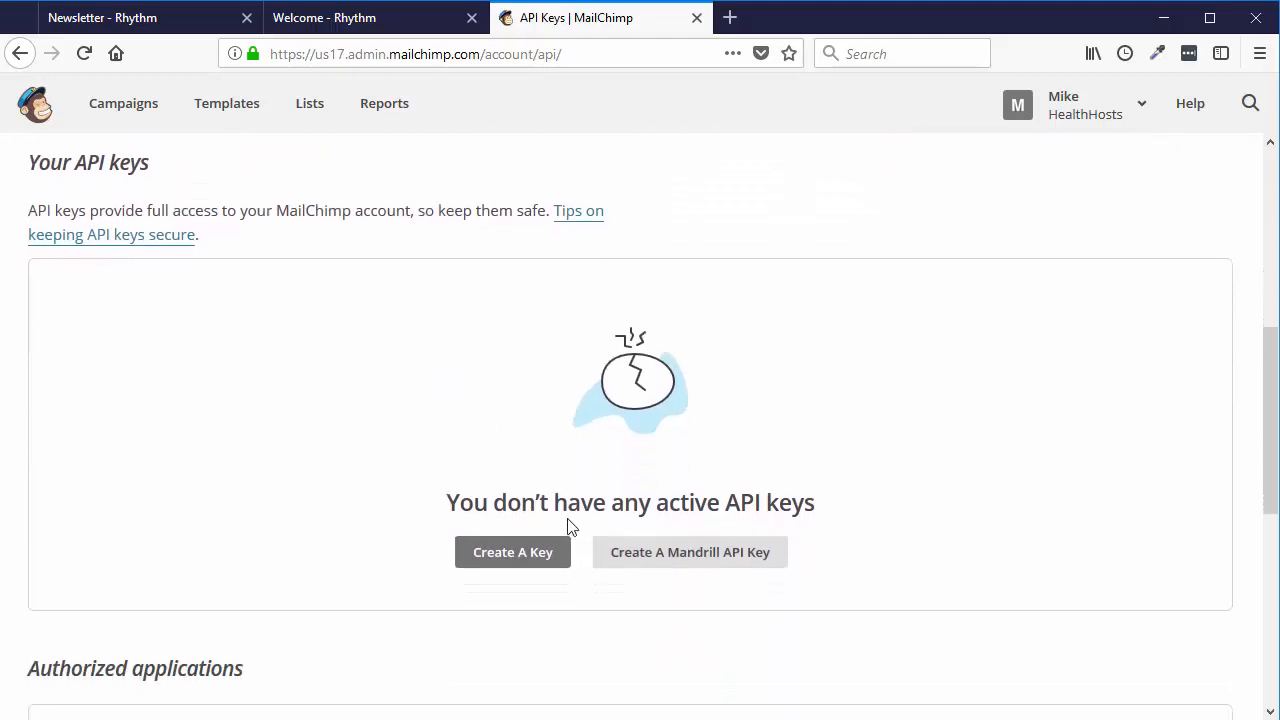
- Create a new MailChimp API key and copy it
{"action": "left_click", "coordinate": [520, 558]}
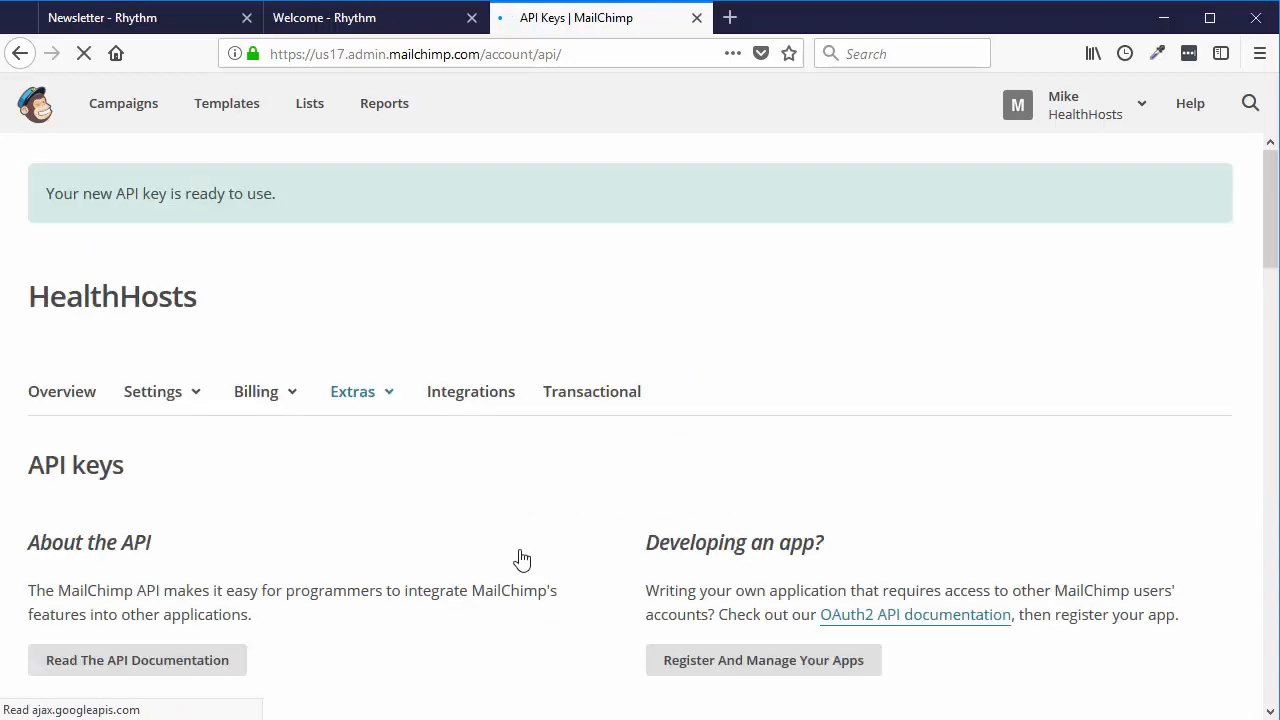
{"action": "scroll", "coordinate": [634, 468], "scroll_direction": "down", "scroll_amount": 5}
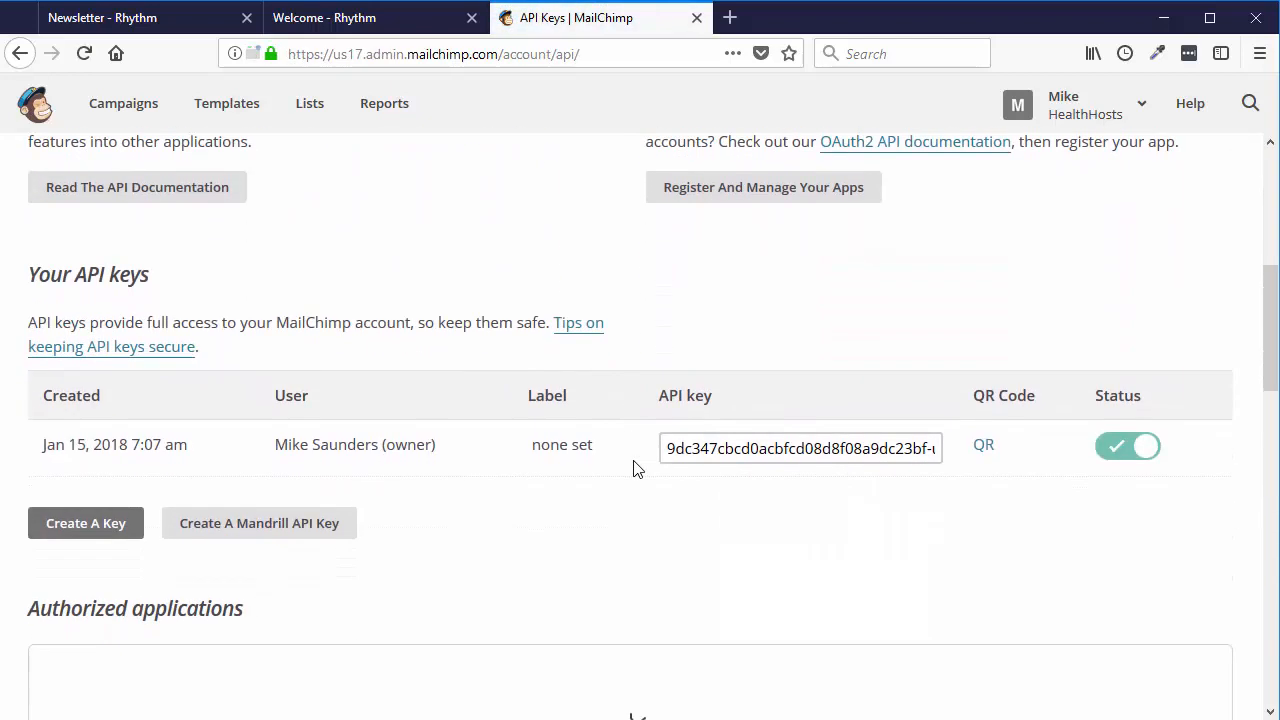
{"action": "left_click", "coordinate": [749, 421]}
{"action": "right_click", "coordinate": [747, 427]}
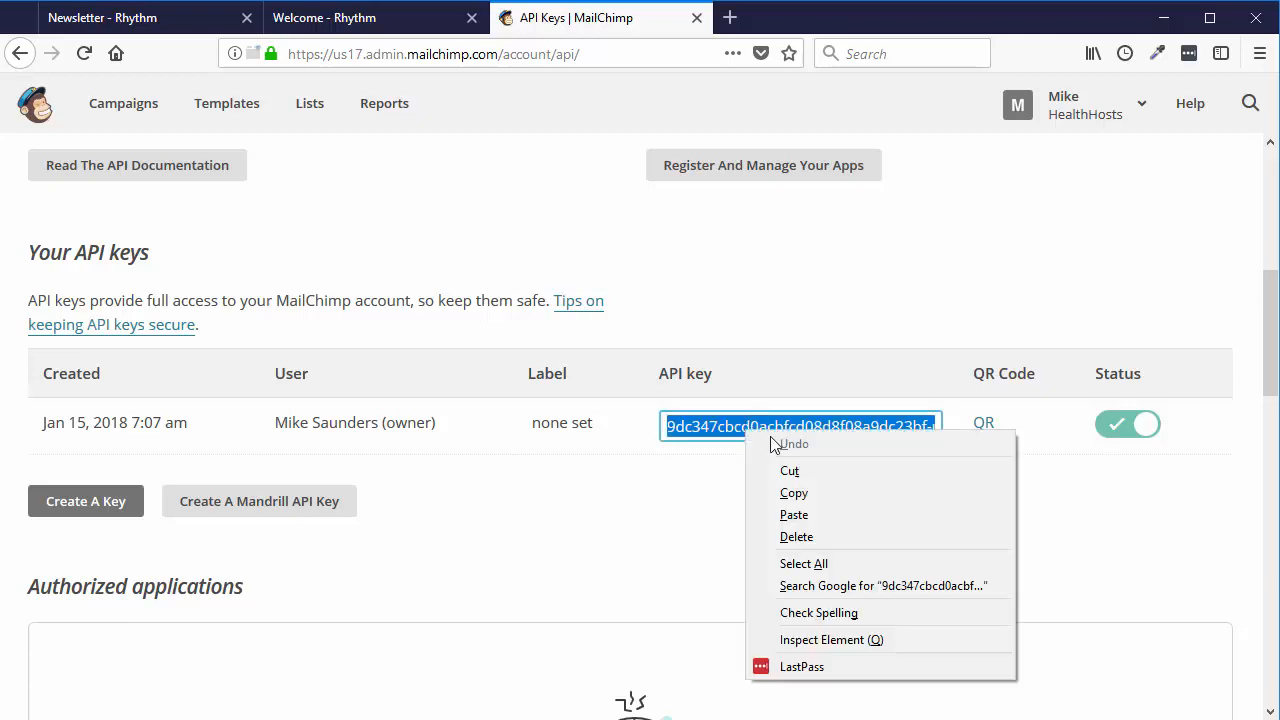
{"action": "left_click", "coordinate": [791, 492]}
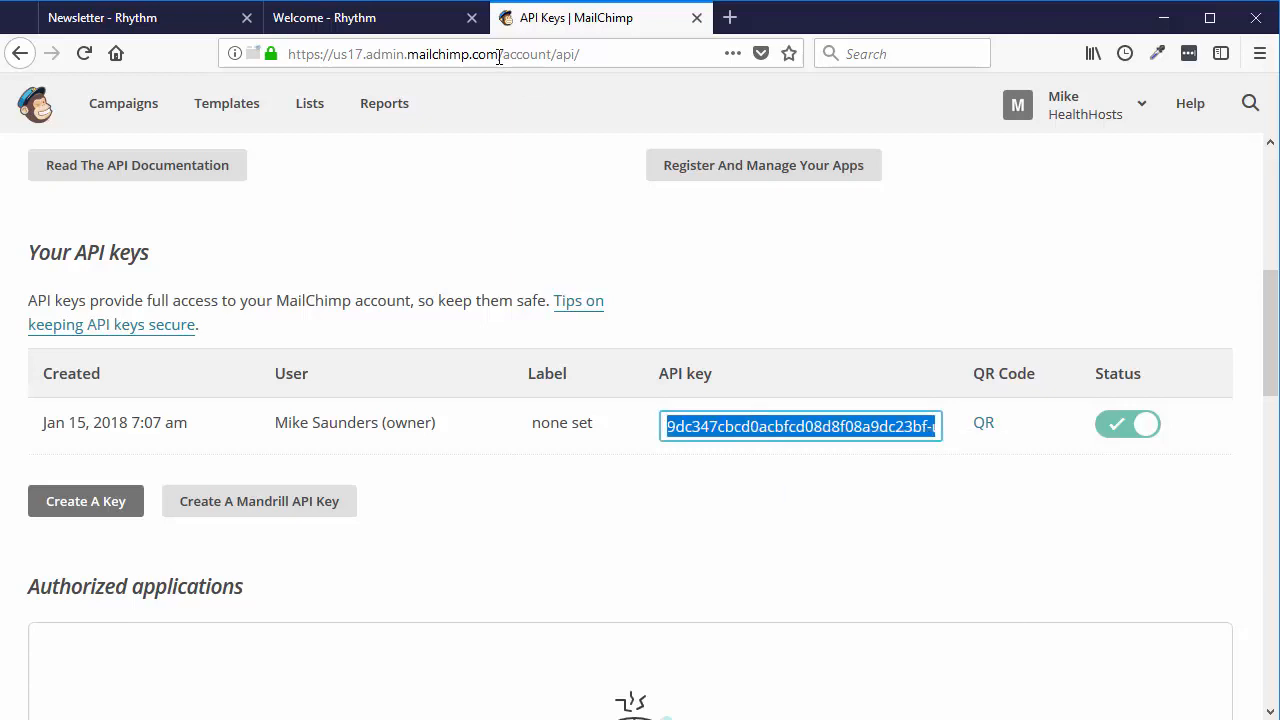
- Back in the Newsletter editor, paste the API key into the form and connect to MailChimp
{"action": "left_click", "coordinate": [323, 27]}
{"action": "left_click", "coordinate": [164, 33]}
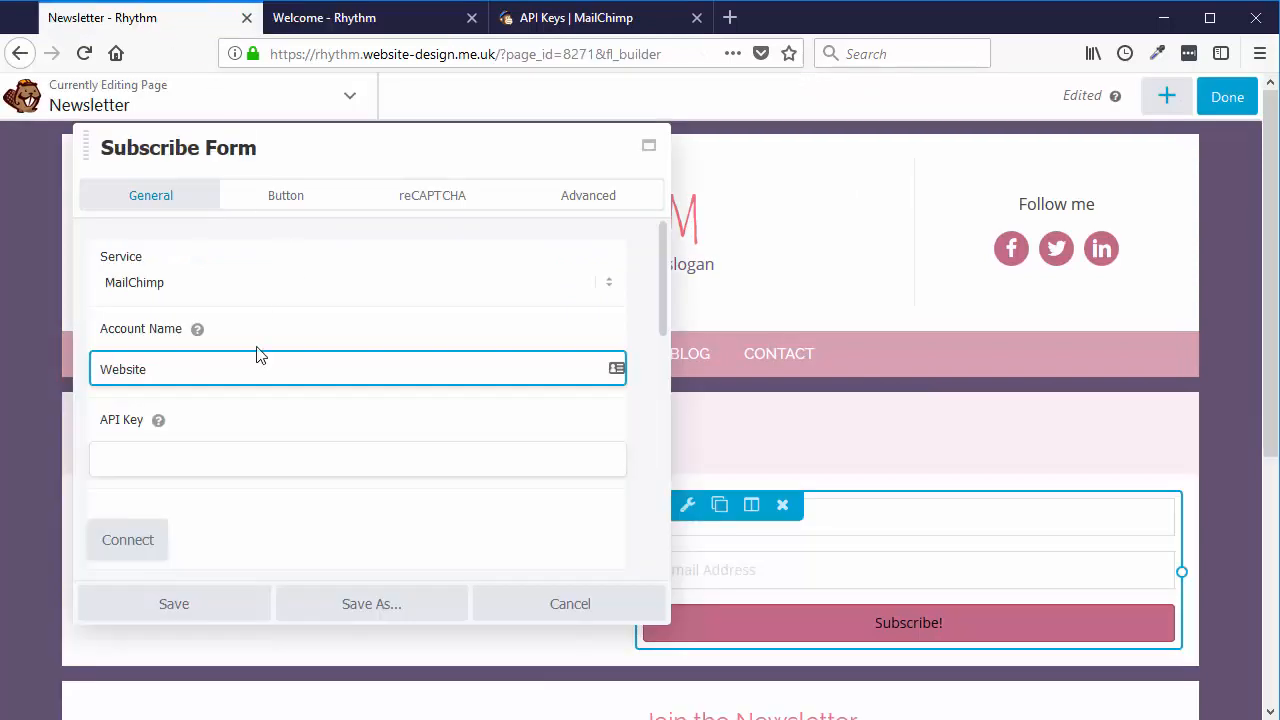
{"action": "left_click", "coordinate": [145, 457]}
{"action": "right_click", "coordinate": [100, 463]}
{"action": "left_click", "coordinate": [185, 549]}
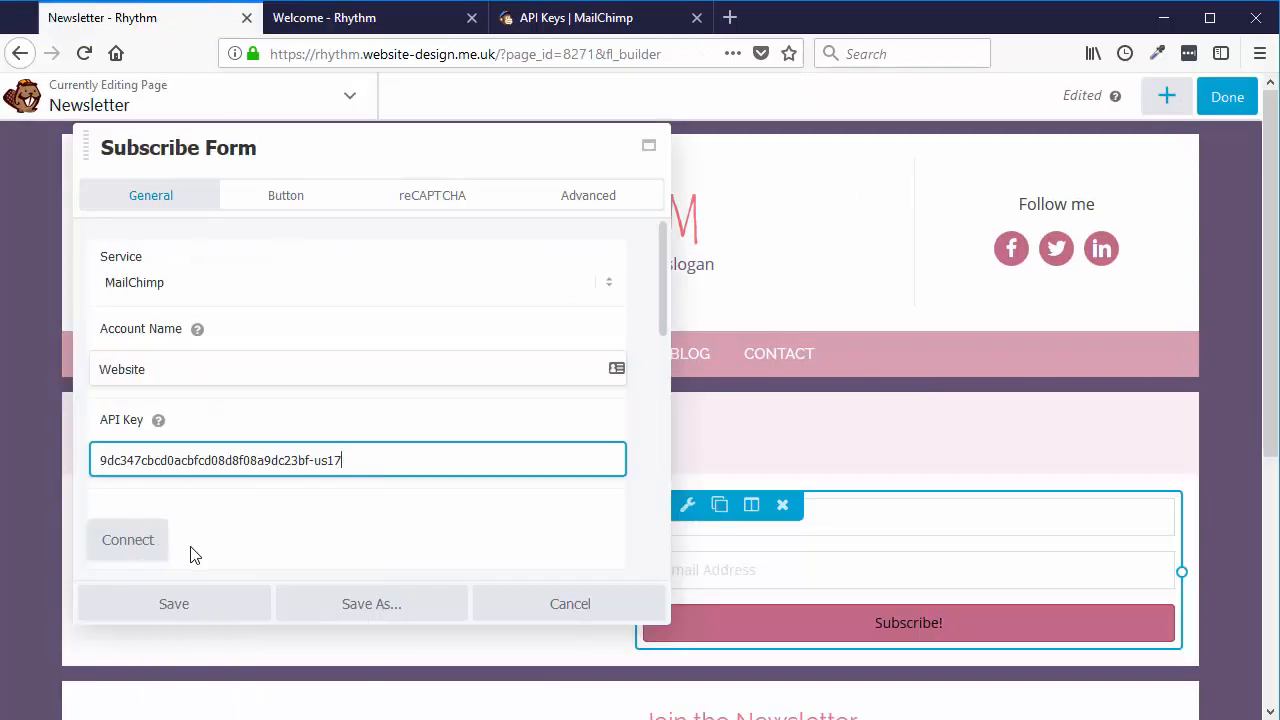
{"action": "left_click", "coordinate": [138, 543]}
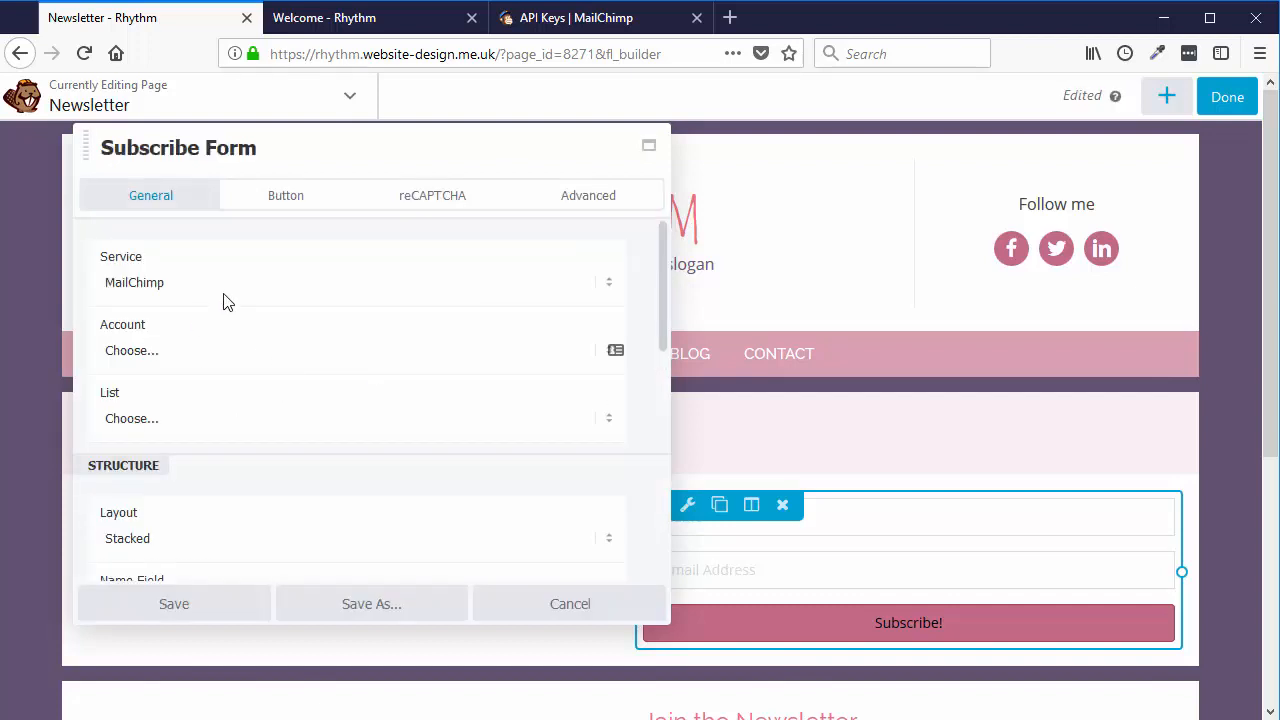
{"action": "scroll", "coordinate": [160, 365], "scroll_direction": "down", "scroll_amount": 1}
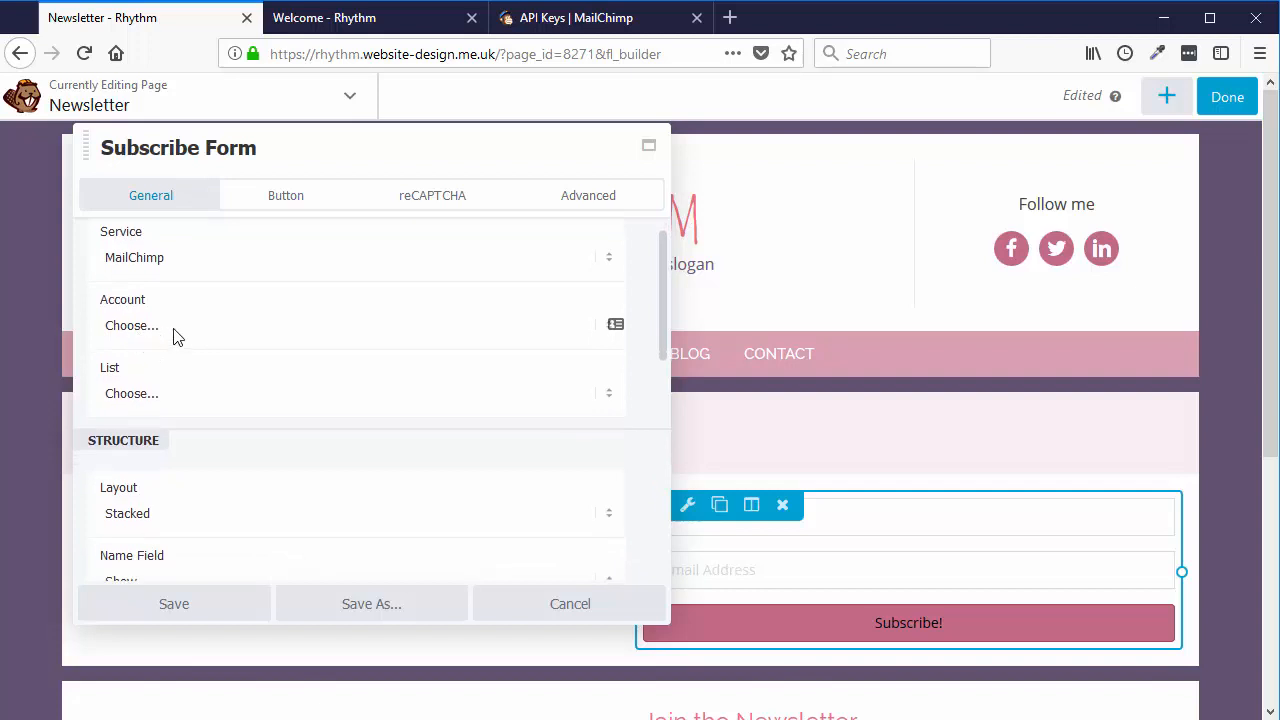
{"action": "scroll", "coordinate": [180, 330], "scroll_direction": "up", "scroll_amount": 1}
- Select the Website account and the HealthHosts list, then save the subscribe form
{"action": "left_click", "coordinate": [147, 358]}
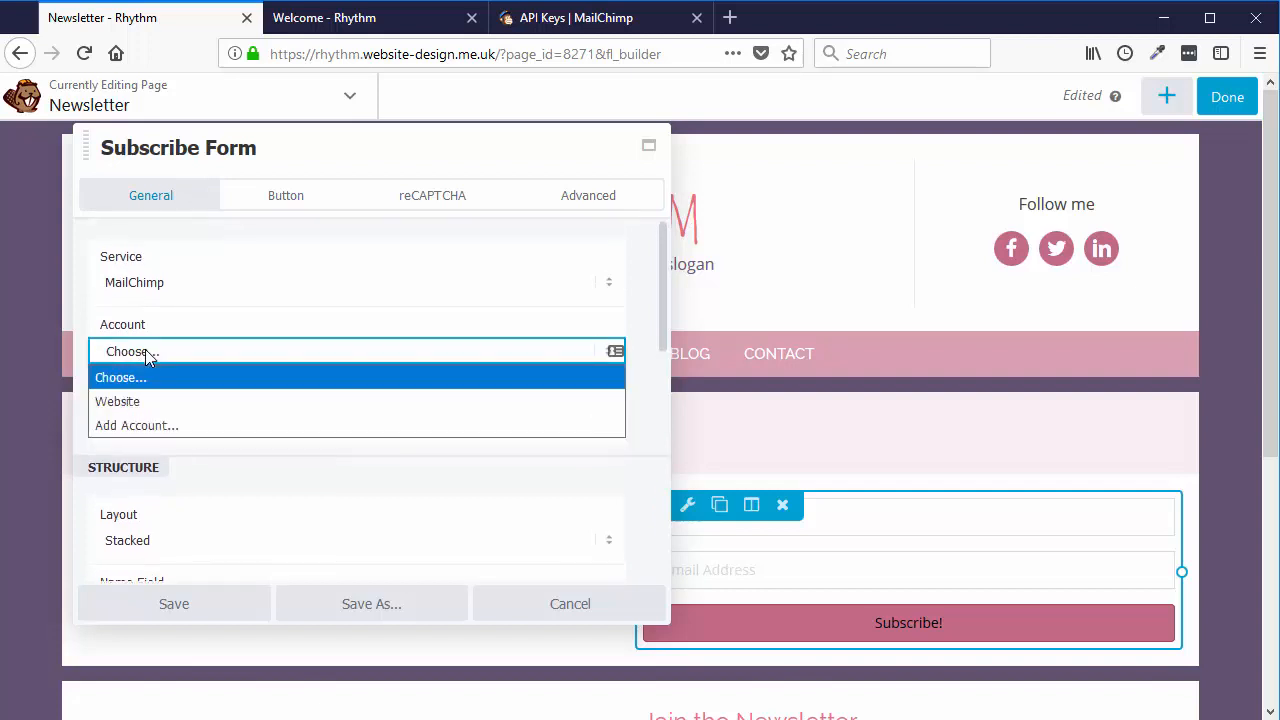
{"action": "left_click", "coordinate": [131, 405]}
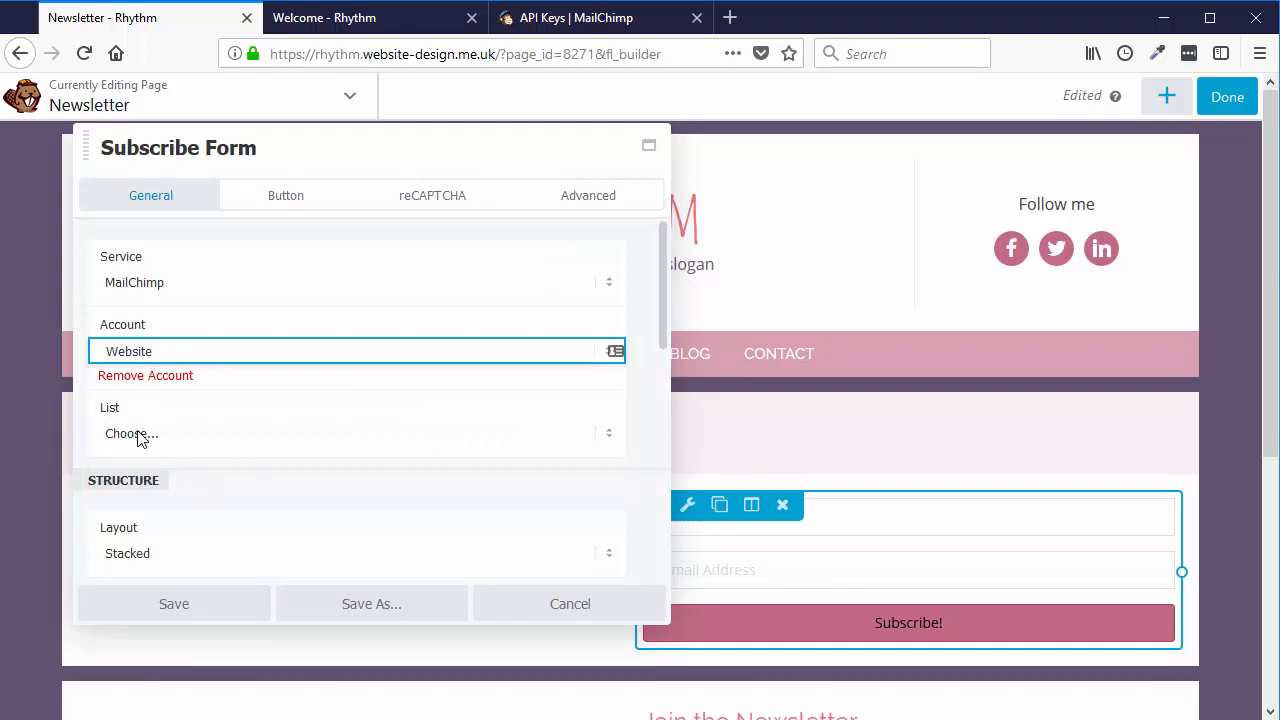
{"action": "left_click", "coordinate": [140, 435]}
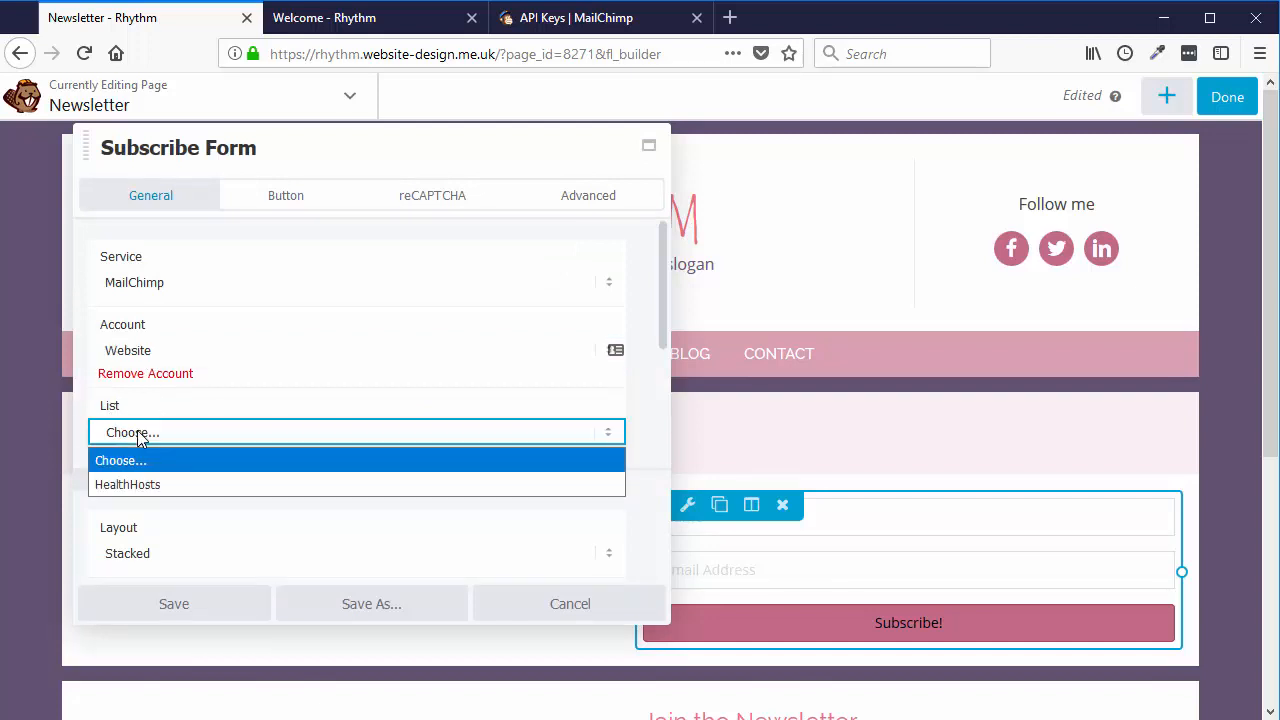
{"action": "left_click", "coordinate": [156, 484]}
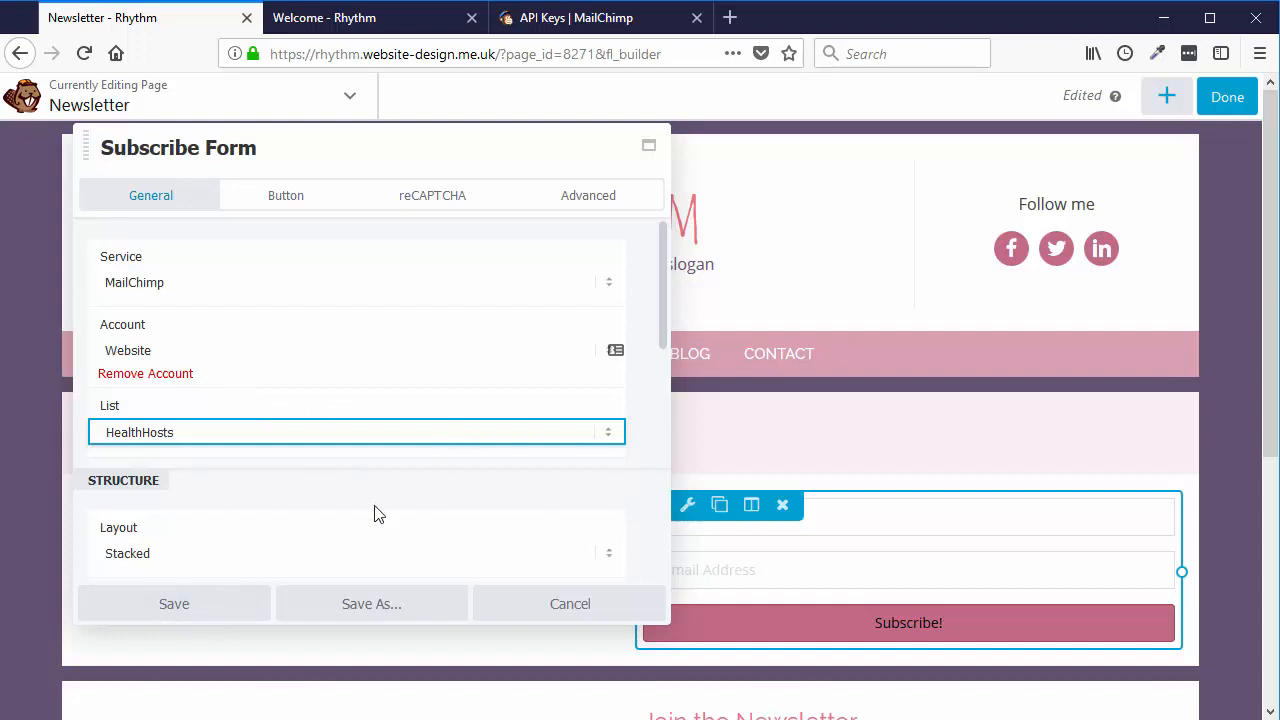
{"action": "left_click", "coordinate": [198, 608]}
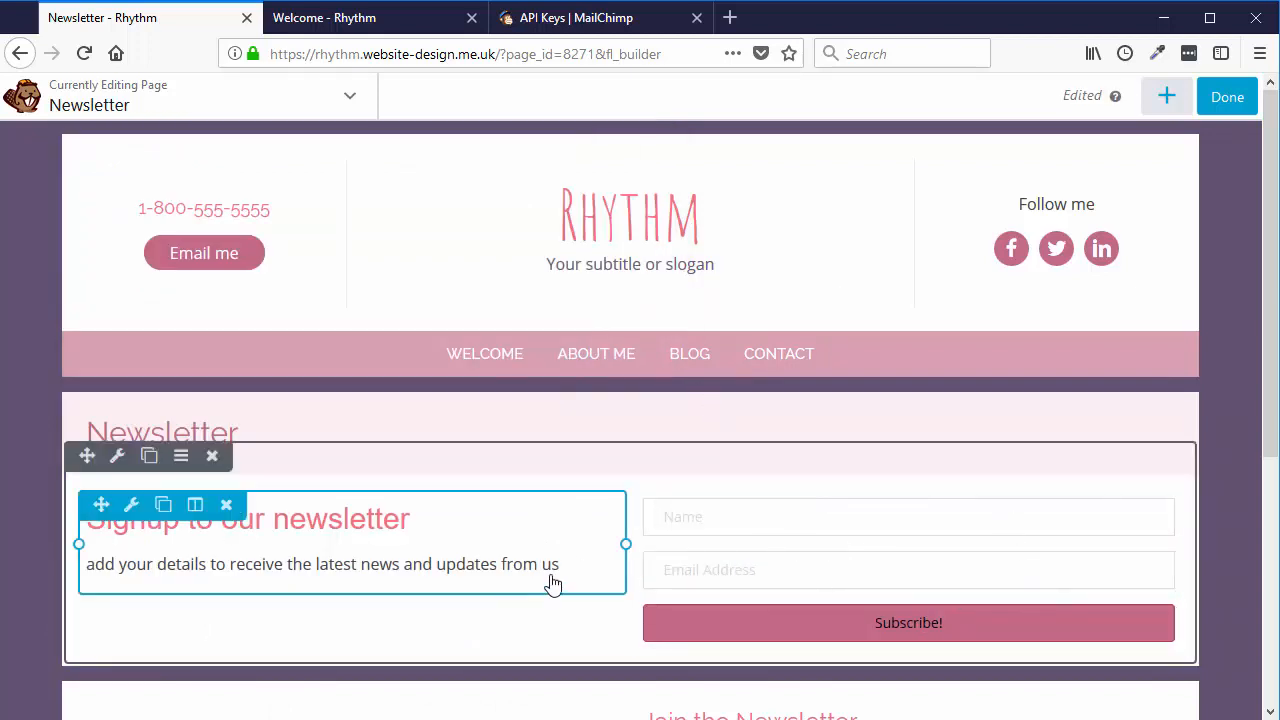
{"action": "left_click", "coordinate": [916, 563]}
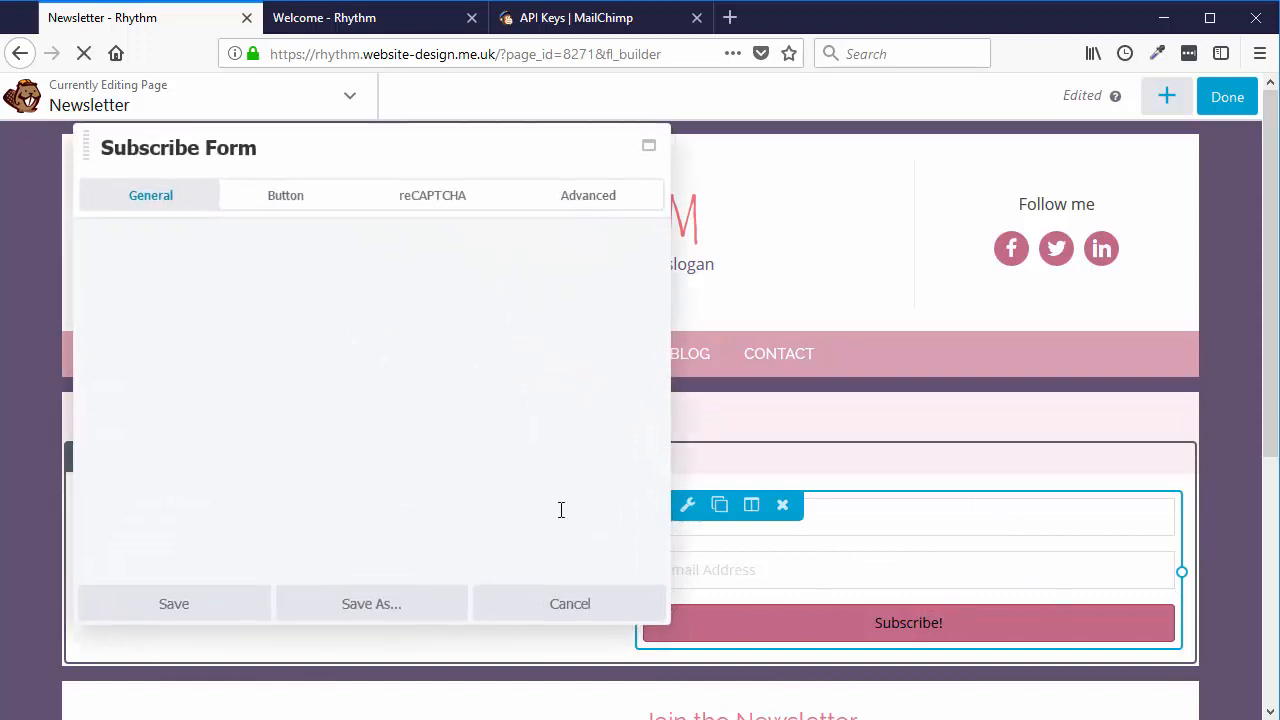
{"action": "left_click", "coordinate": [137, 556]}
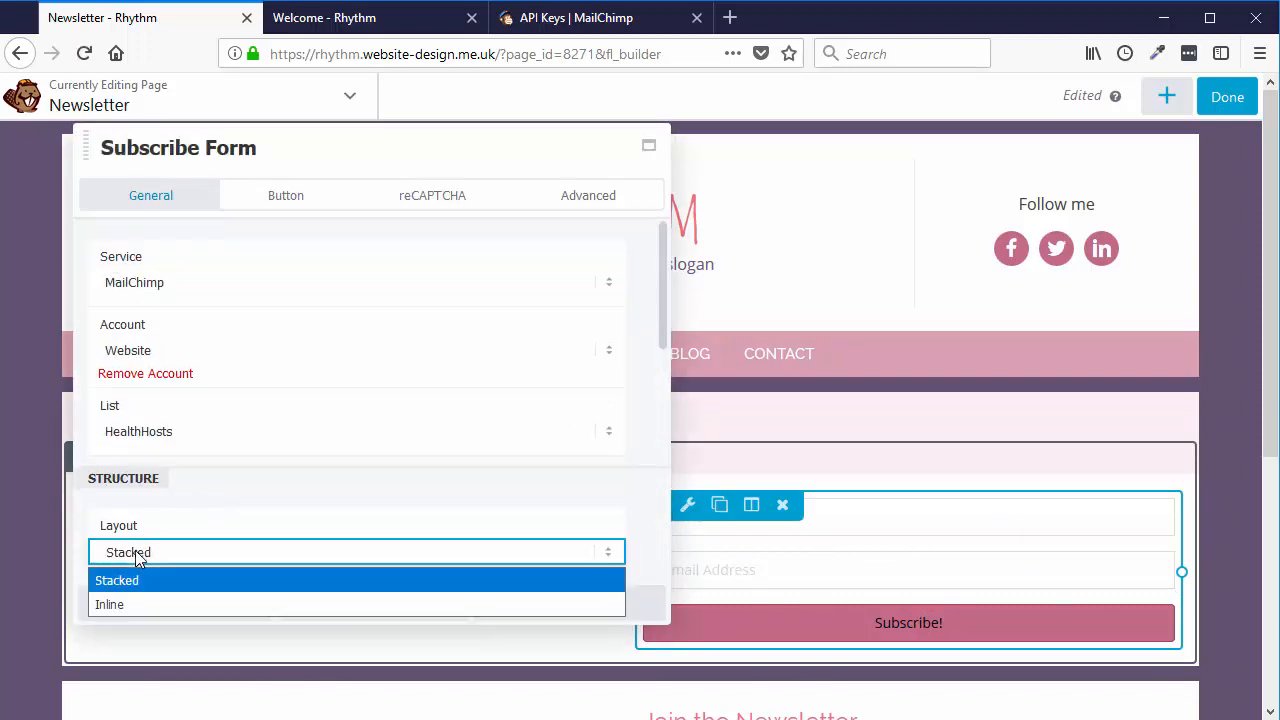
{"action": "left_click", "coordinate": [115, 605]}
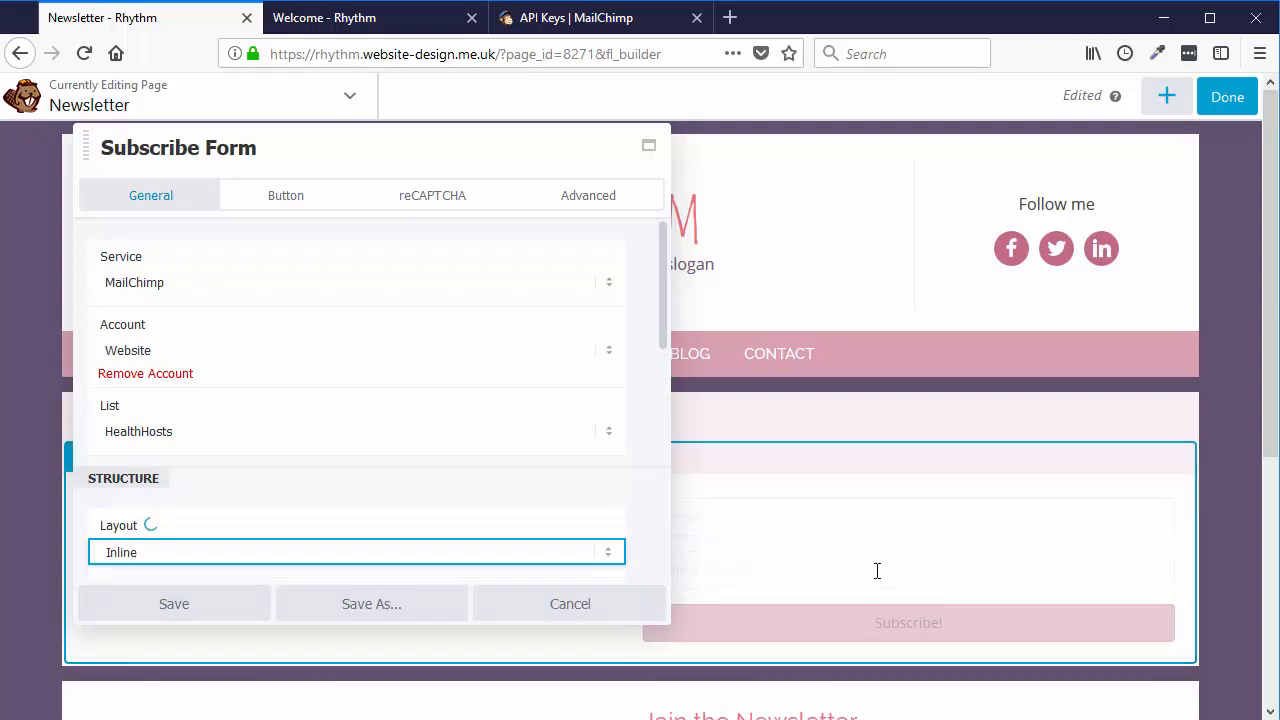
{"action": "left_click", "coordinate": [305, 552]}
{"action": "left_click", "coordinate": [144, 578]}
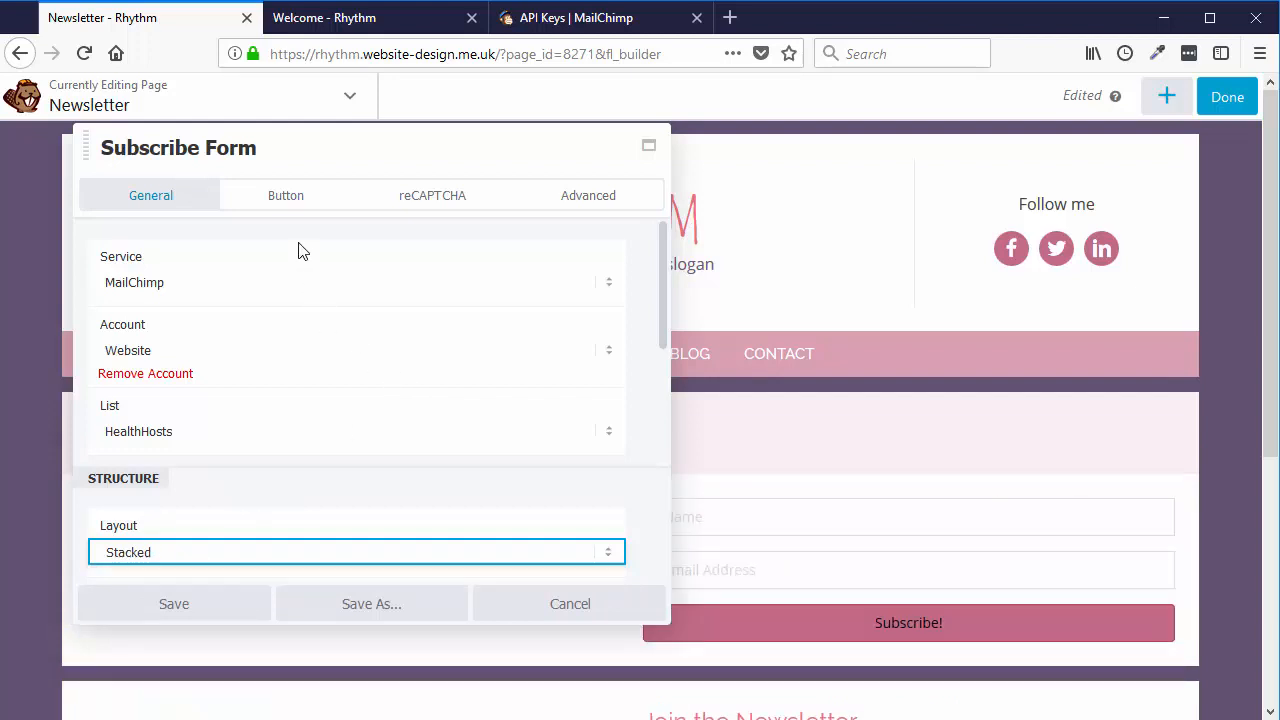
{"action": "left_click", "coordinate": [290, 201]}
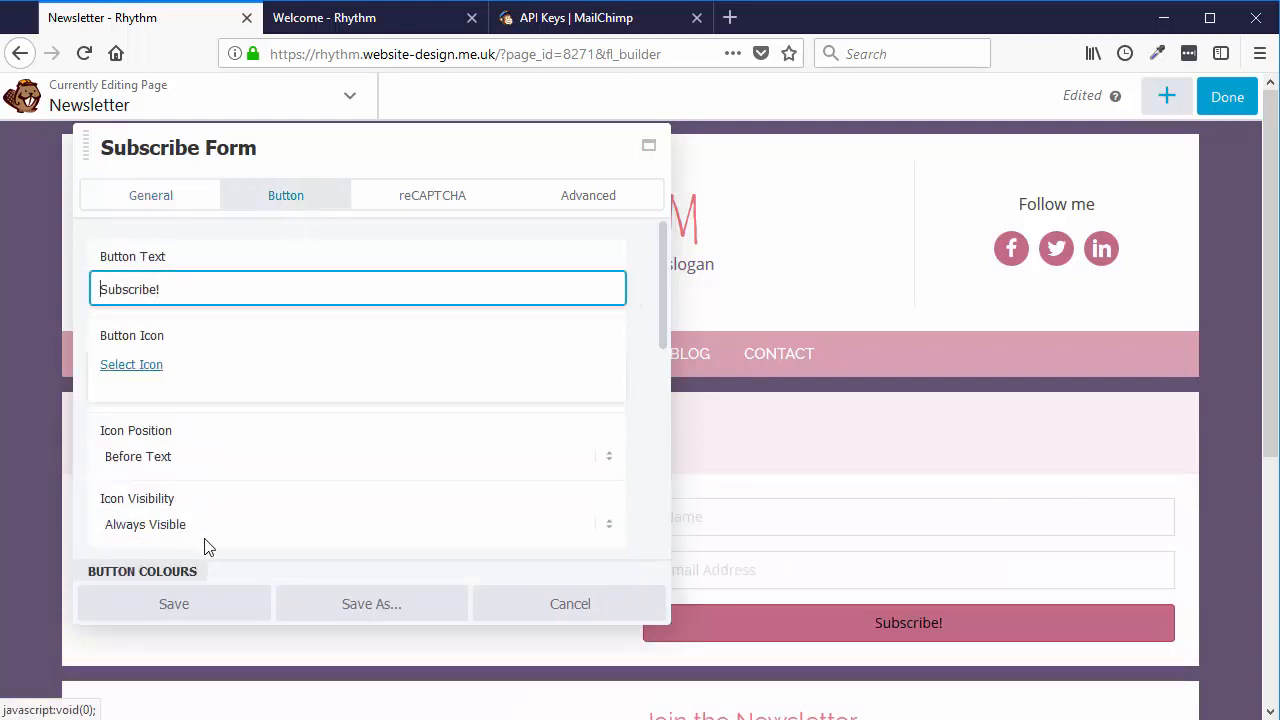
{"action": "scroll", "coordinate": [265, 464], "scroll_direction": "down", "scroll_amount": 3}
{"action": "scroll", "coordinate": [265, 464], "scroll_direction": "up", "scroll_amount": 5}
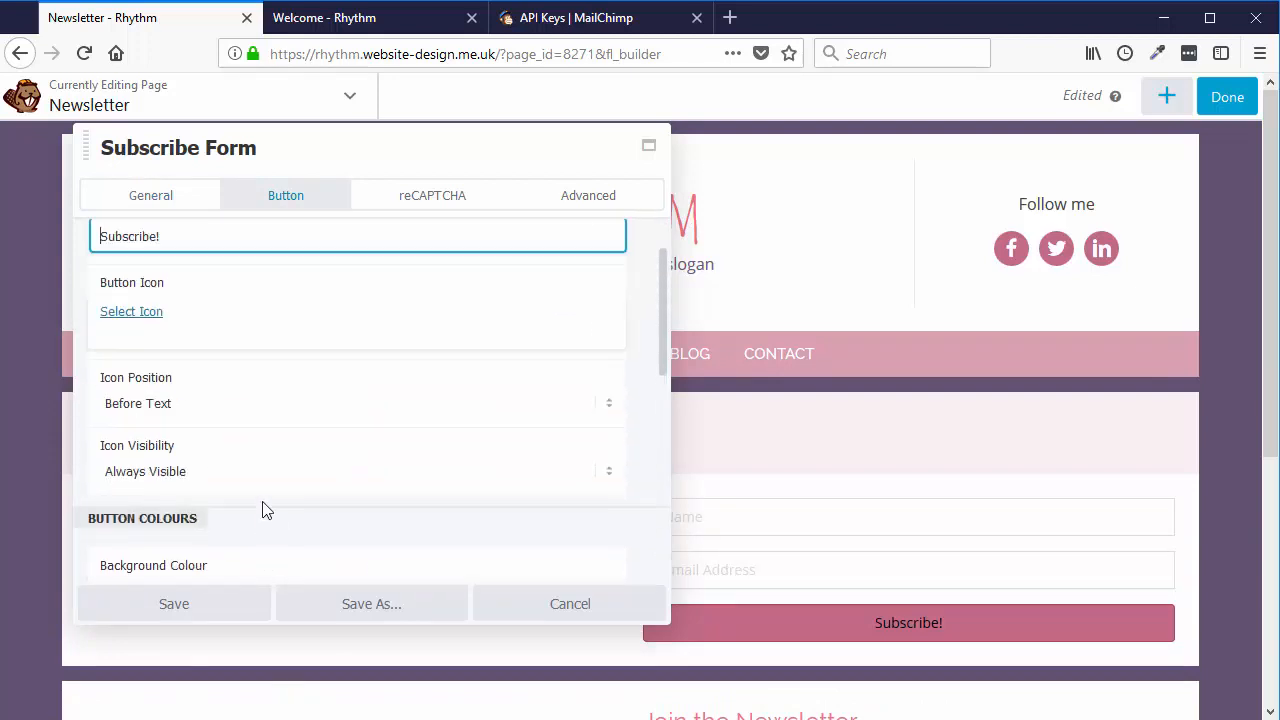
{"action": "left_click", "coordinate": [223, 607]}
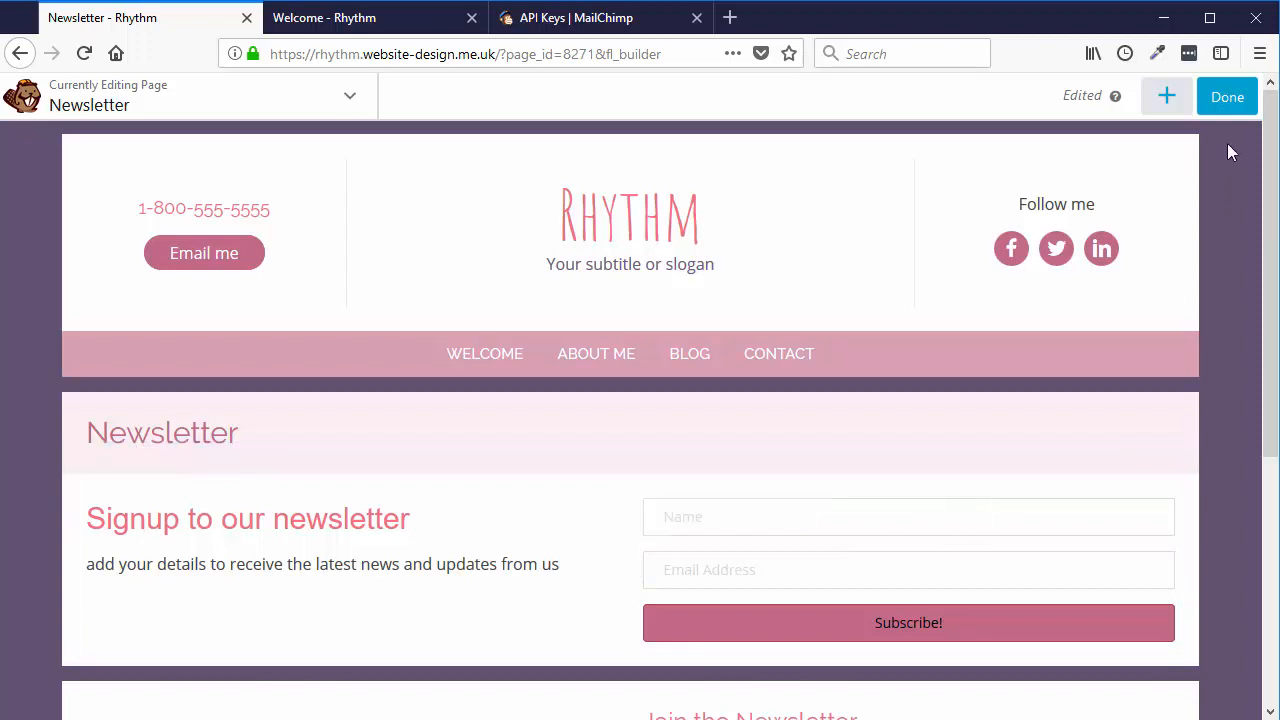
- Finish editing with Done and publish the Newsletter page
{"action": "left_click", "coordinate": [1228, 110]}
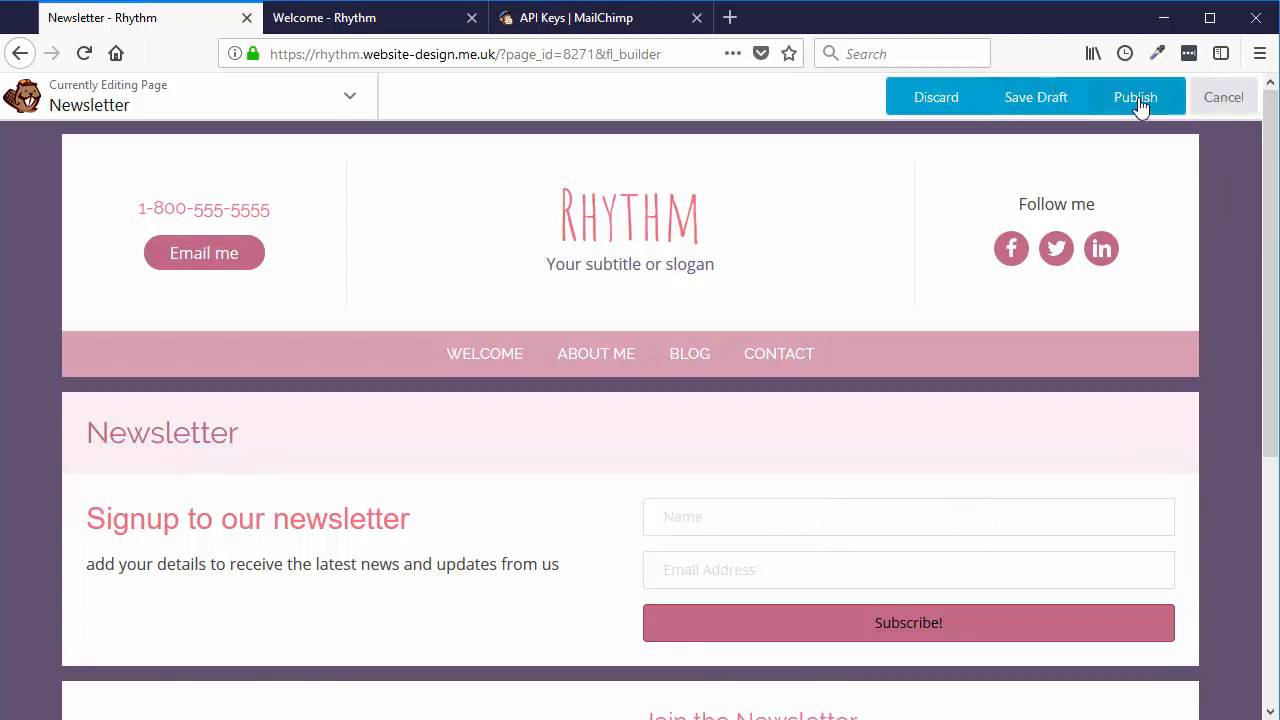
{"action": "left_click", "coordinate": [1140, 104]}
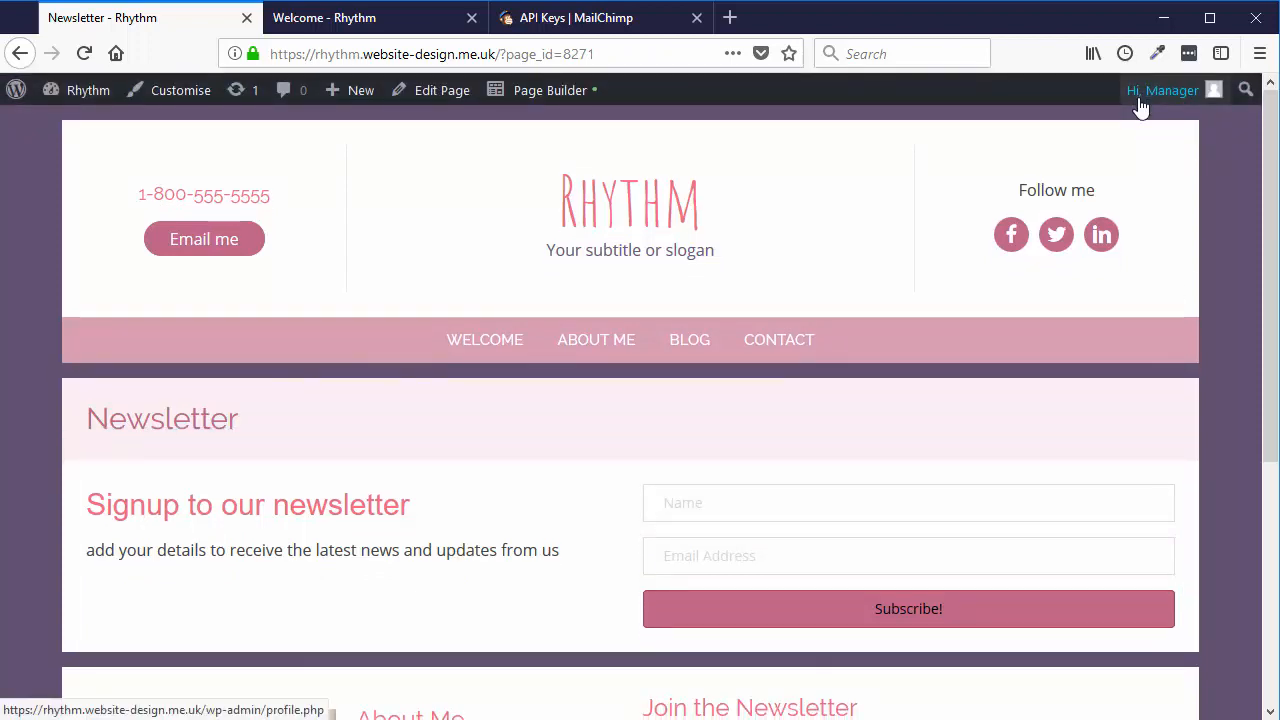
{"action": "scroll", "coordinate": [1050, 476], "scroll_direction": "down", "scroll_amount": 3}
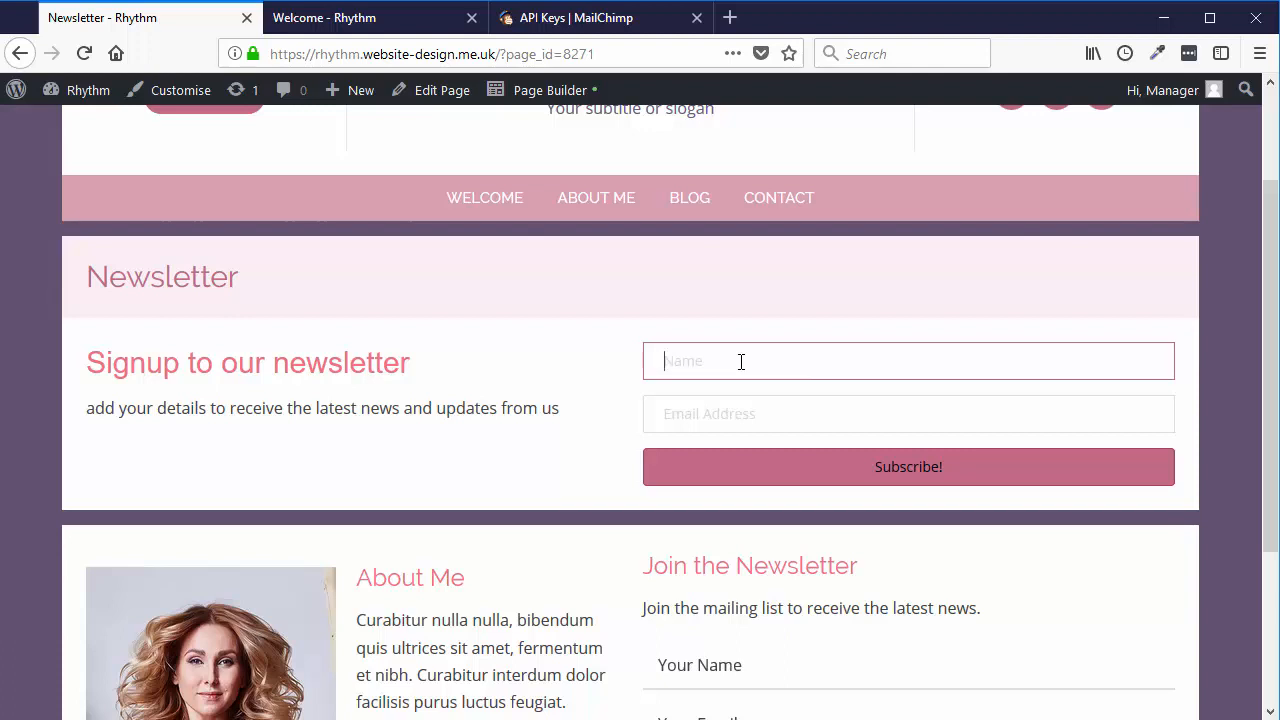
- Submit a test sign-up with a name and email address on the live Newsletter form
{"action": "type", "text": "ke"}
{"action": "key", "text": "Tab"}
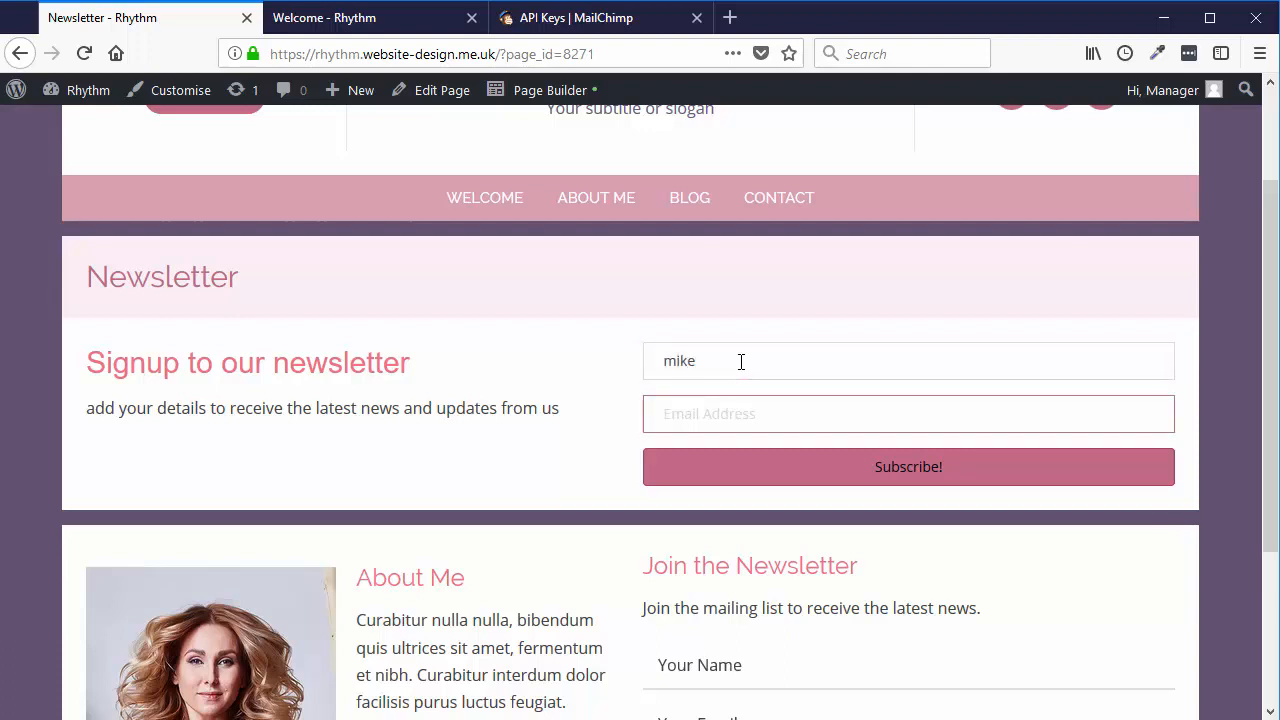
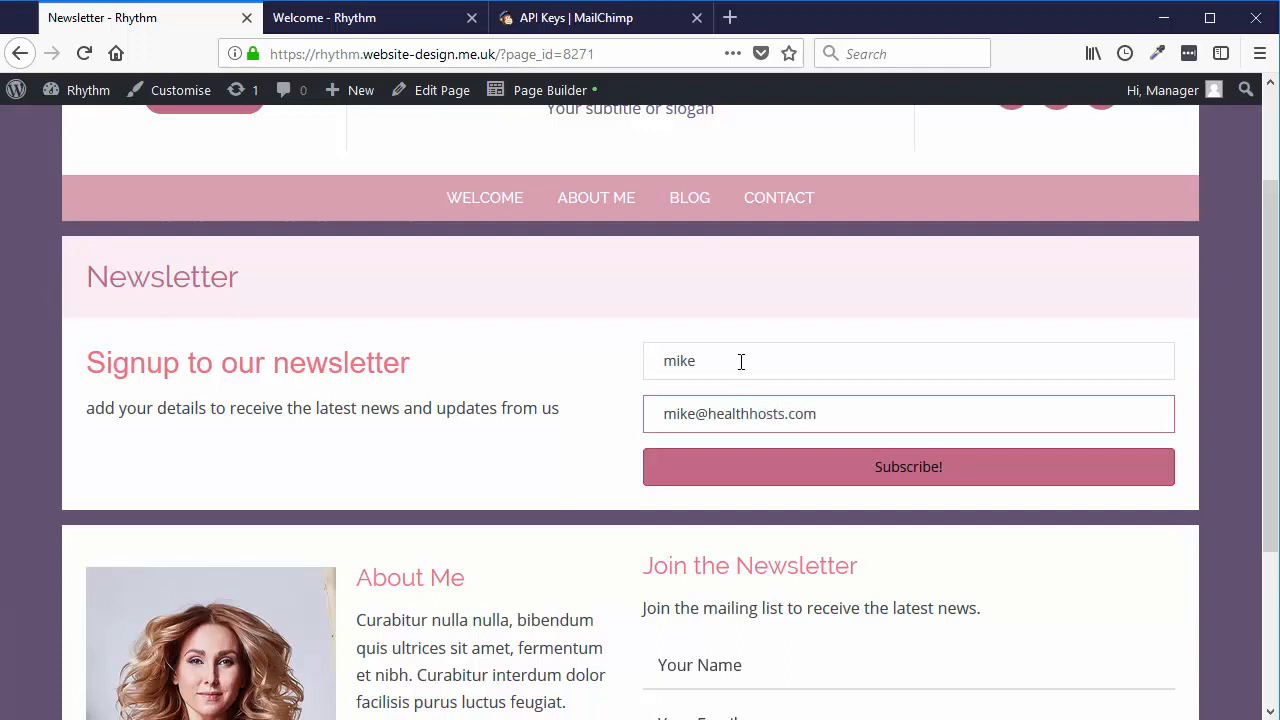
{"action": "left_click", "coordinate": [890, 478]}
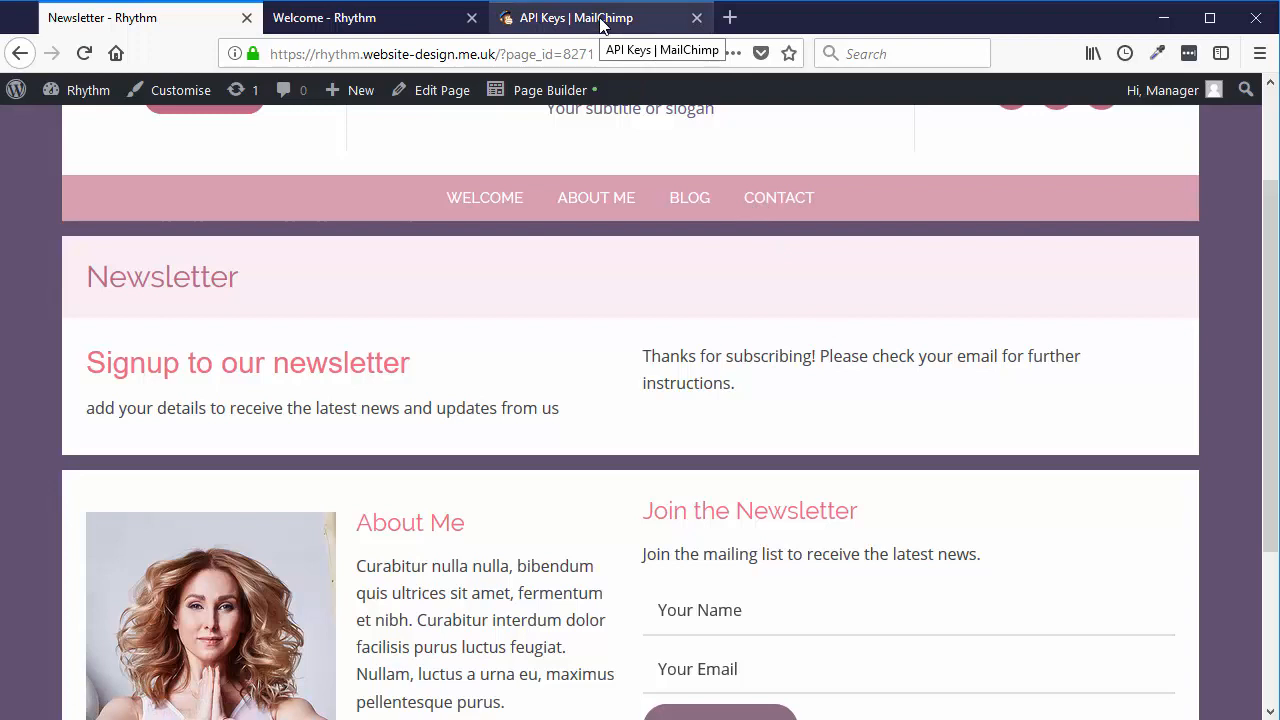
{"action": "scroll", "coordinate": [877, 357], "scroll_direction": "up", "scroll_amount": 2}
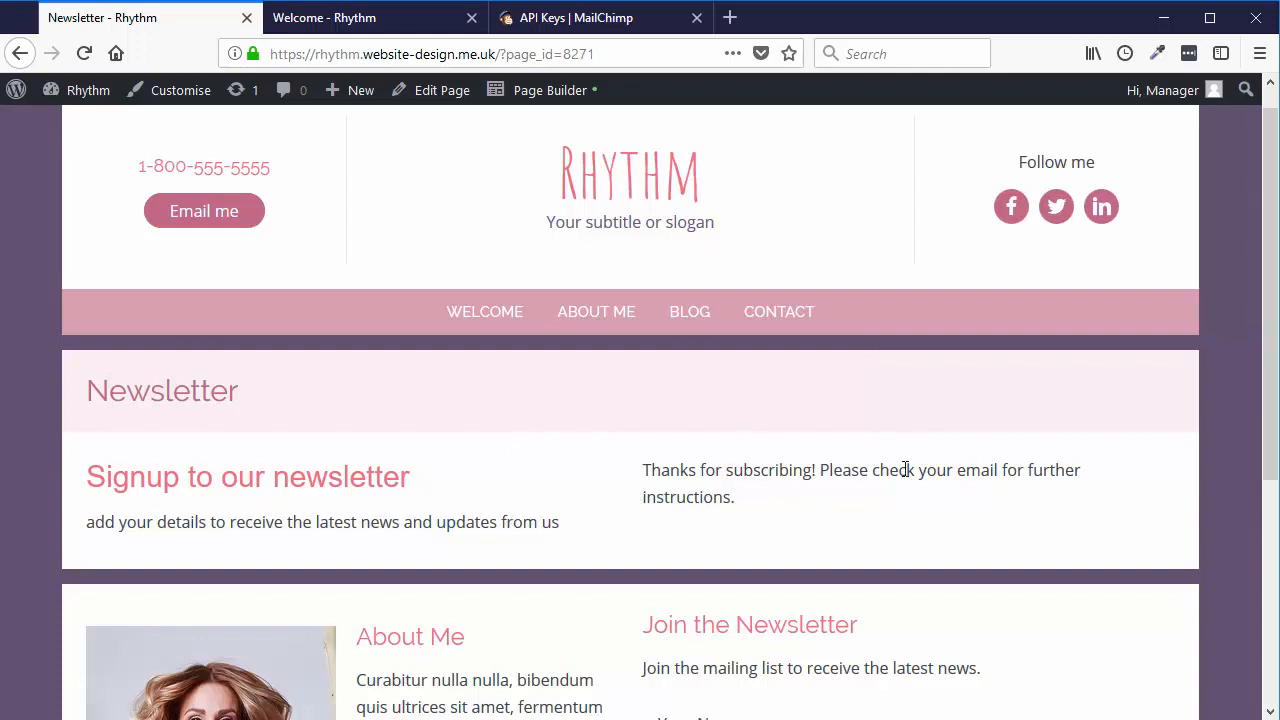
- Go to the WordPress admin Dashboard from the site-name menu
{"action": "scroll", "coordinate": [905, 470], "scroll_direction": "down", "scroll_amount": 3}
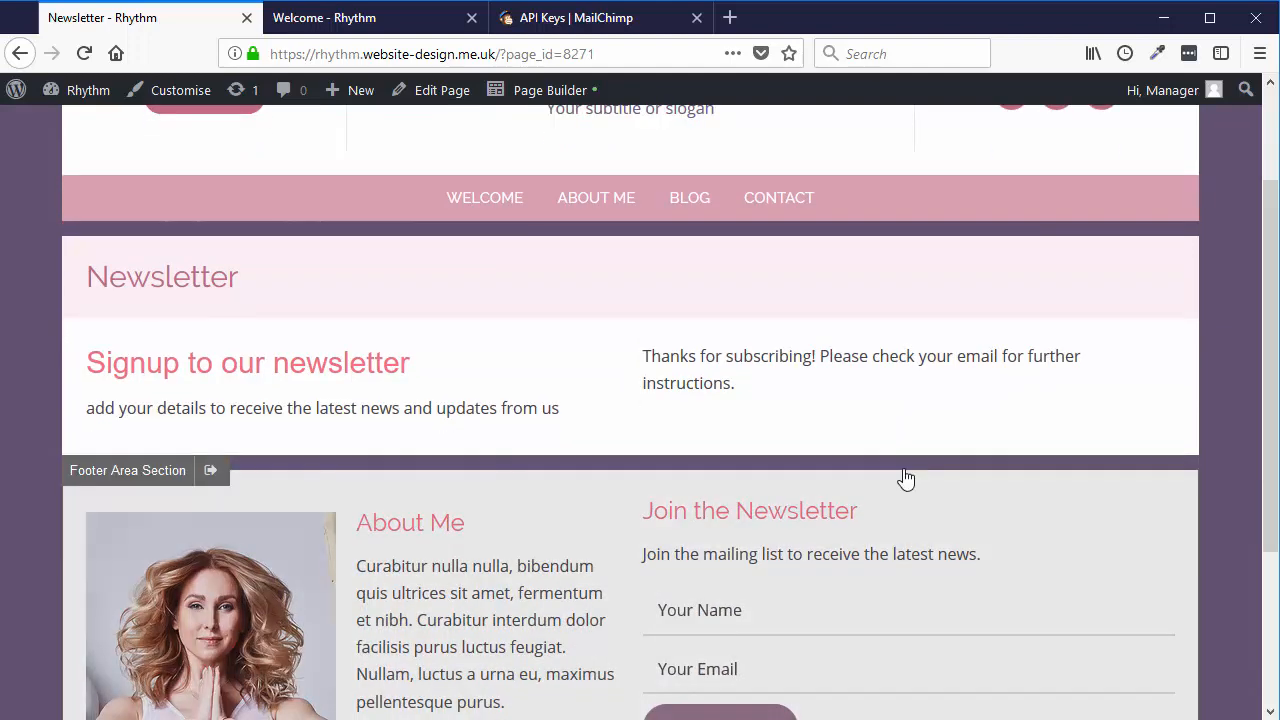
{"action": "scroll", "coordinate": [855, 322], "scroll_direction": "up", "scroll_amount": 3}
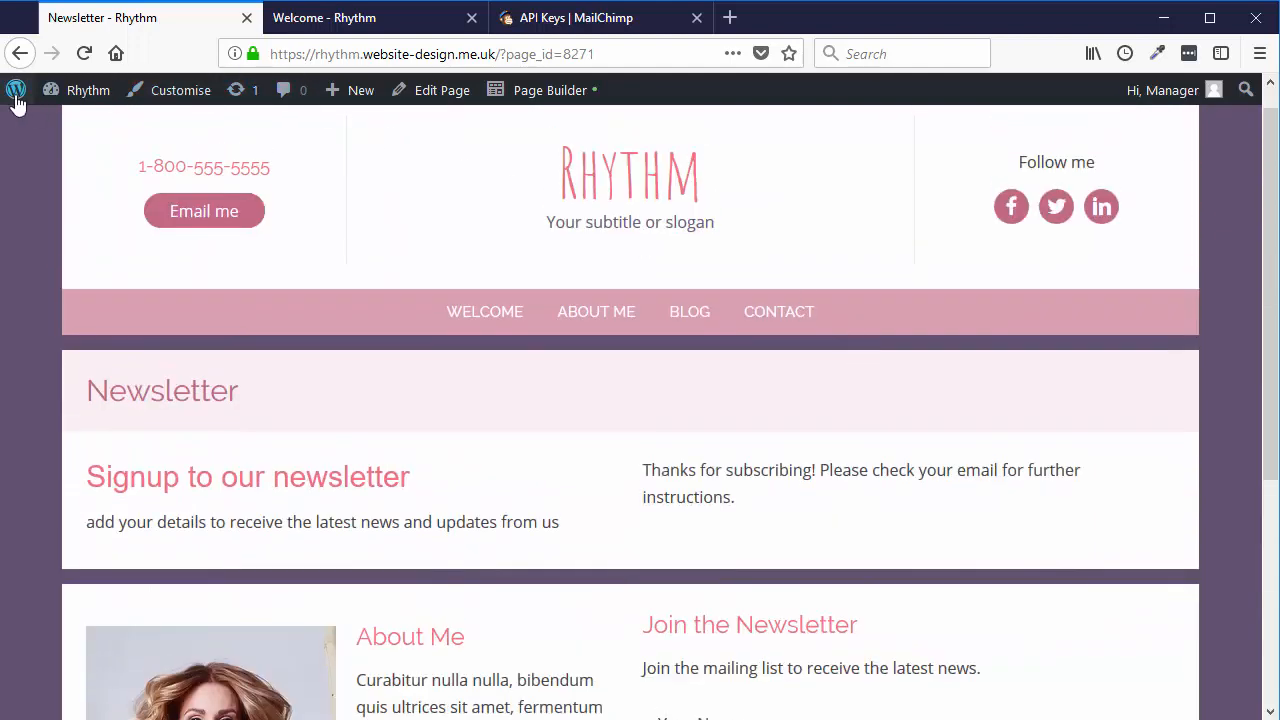
{"action": "mouse_move", "coordinate": [80, 90]}
{"action": "left_click", "coordinate": [64, 128]}
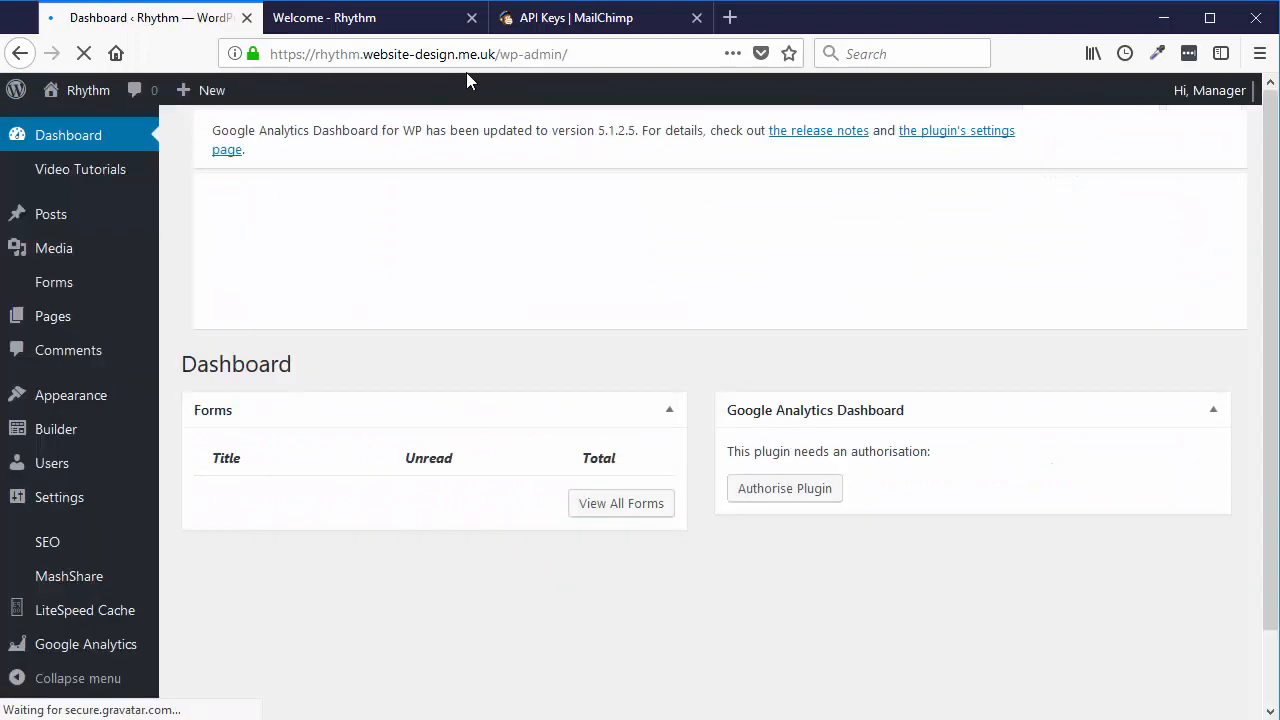
- Remove wp-admin/ from the address to load the home page and scroll to its Join the Newsletter form
{"action": "left_click", "coordinate": [530, 56]}
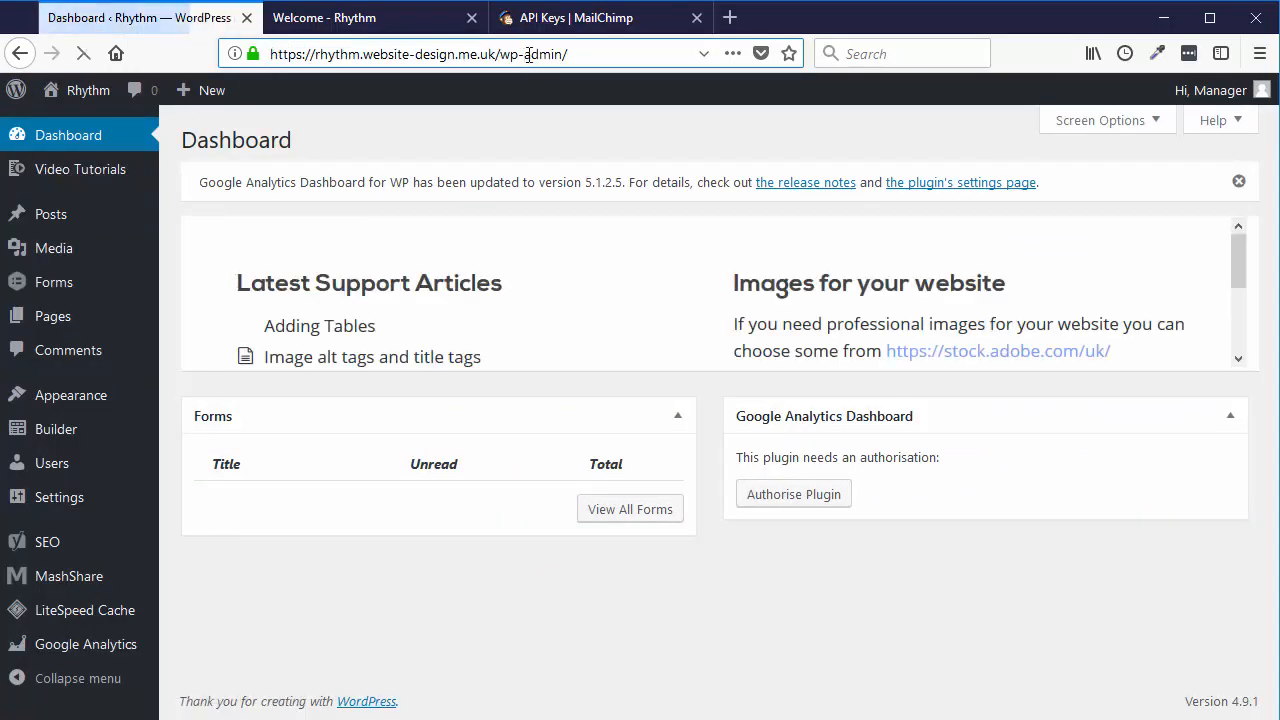
{"action": "left_click_drag", "start_coordinate": [500, 54], "coordinate": [678, 51]}
{"action": "key", "text": "BackSpace"}
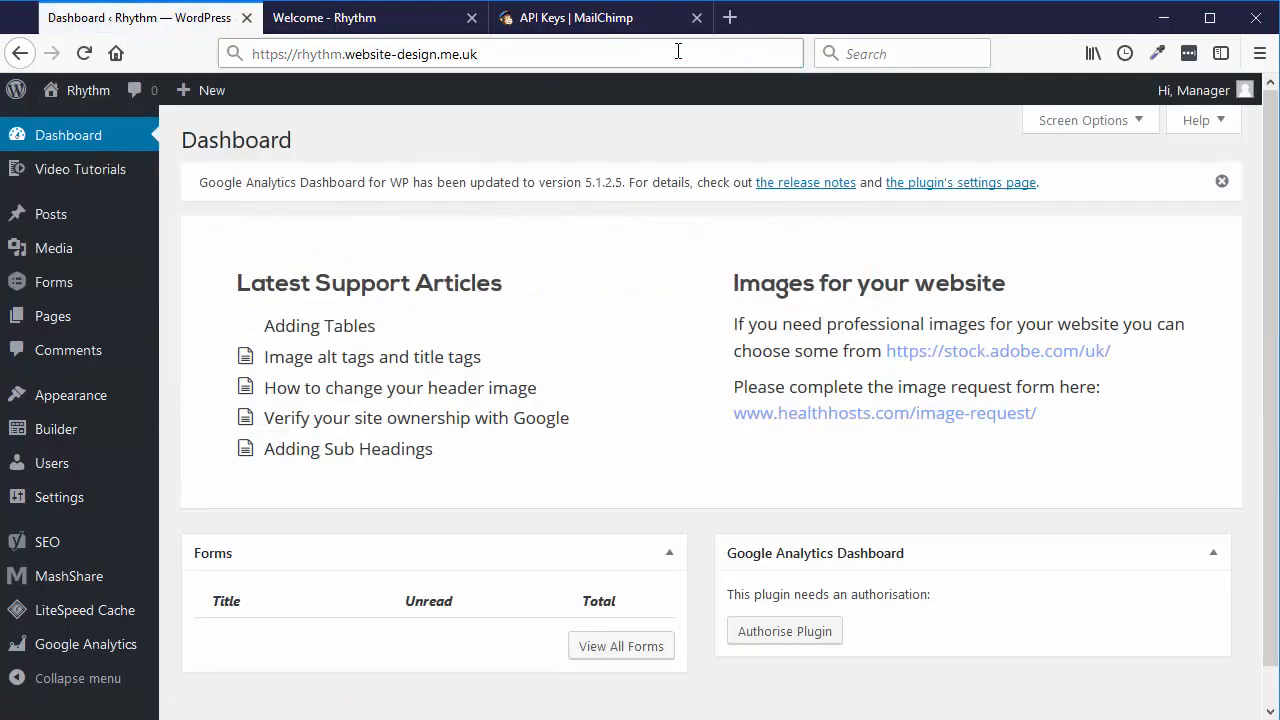
{"action": "key", "text": "Return"}
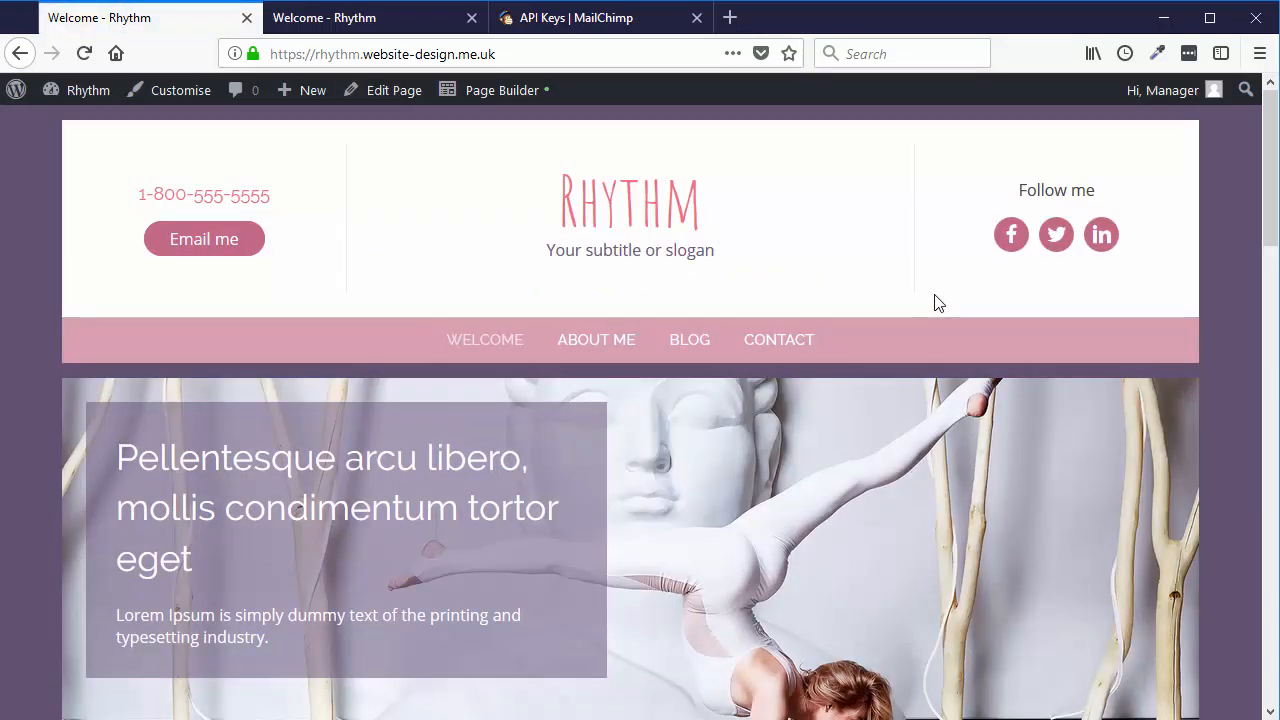
{"action": "scroll", "coordinate": [1273, 246], "scroll_direction": "down", "scroll_amount": 3}
{"action": "left_click_drag", "start_coordinate": [1273, 246], "coordinate": [1270, 593]}
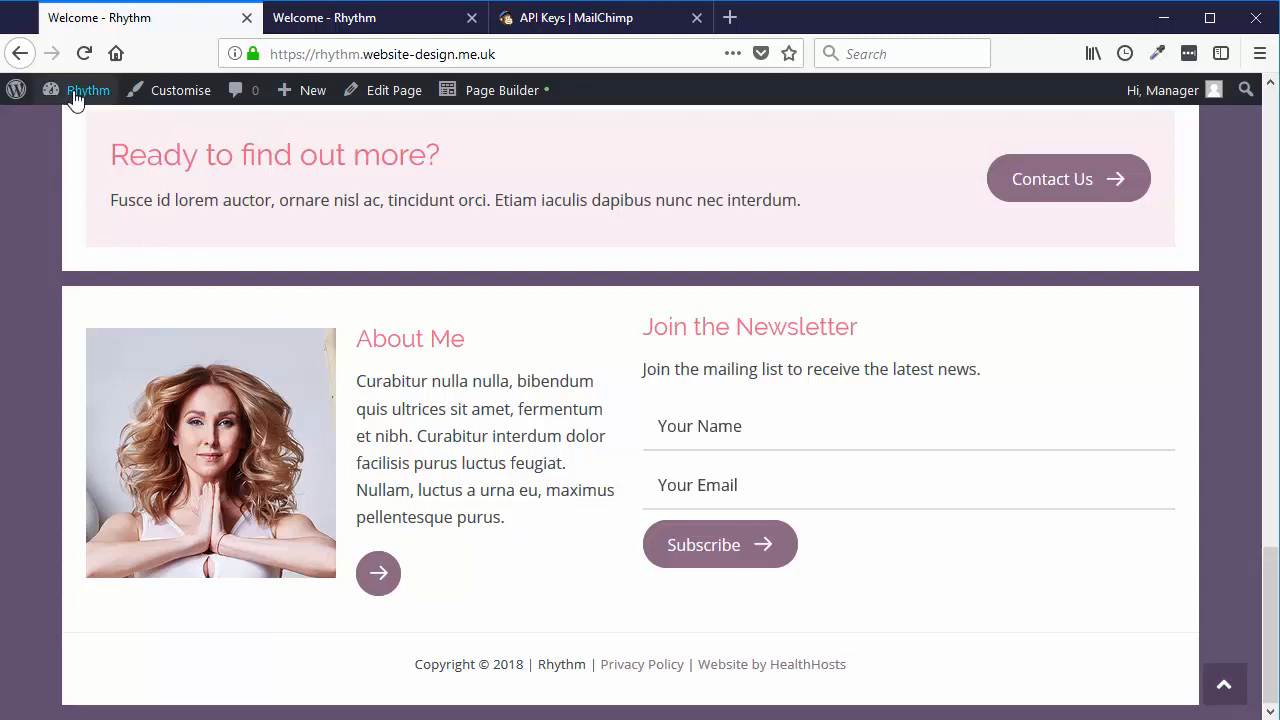
- From the Dashboard, browse Builder's Themer Layouts and then the saved Builder Templates list
{"action": "mouse_move", "coordinate": [60, 95]}
{"action": "left_click", "coordinate": [70, 129]}
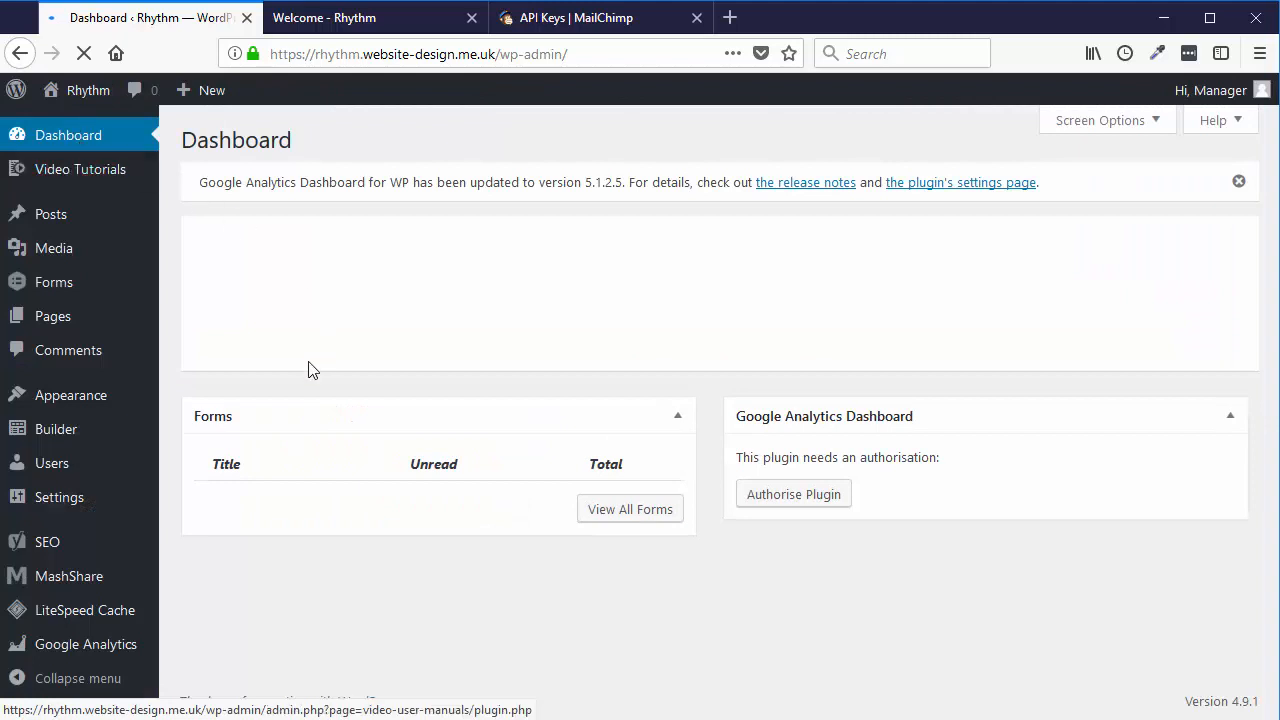
{"action": "mouse_move", "coordinate": [35, 440]}
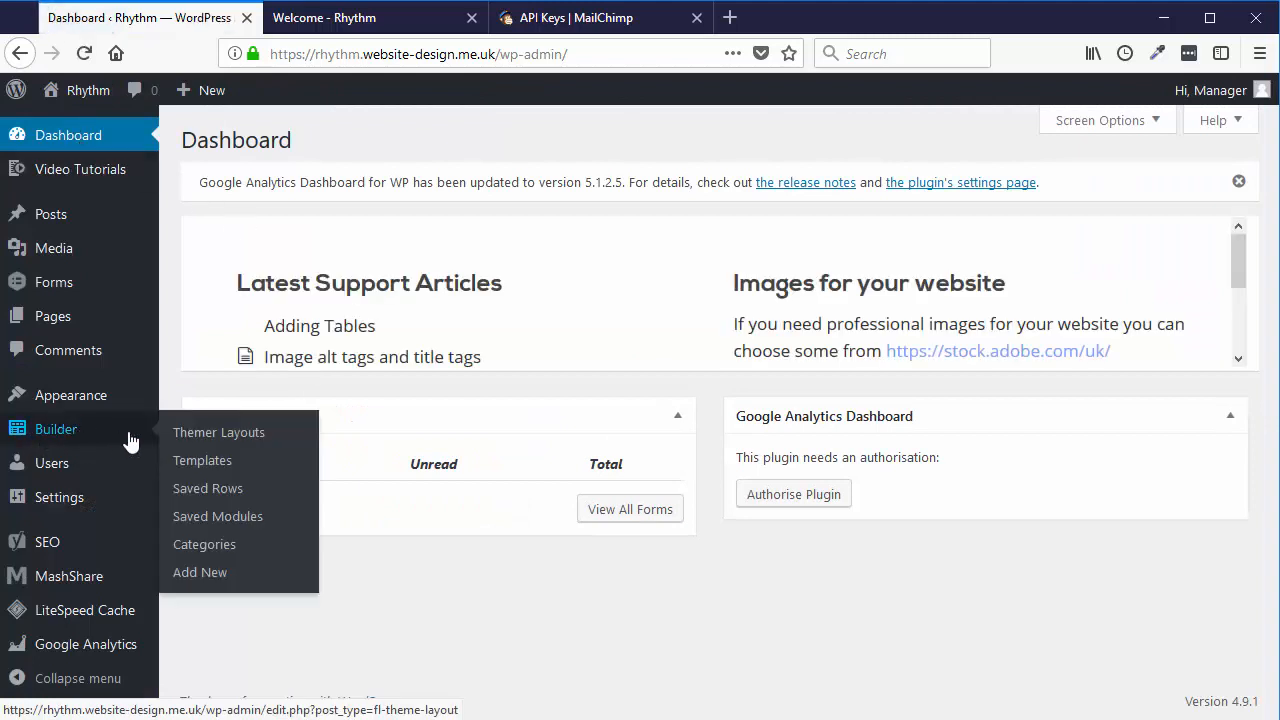
{"action": "left_click", "coordinate": [259, 441]}
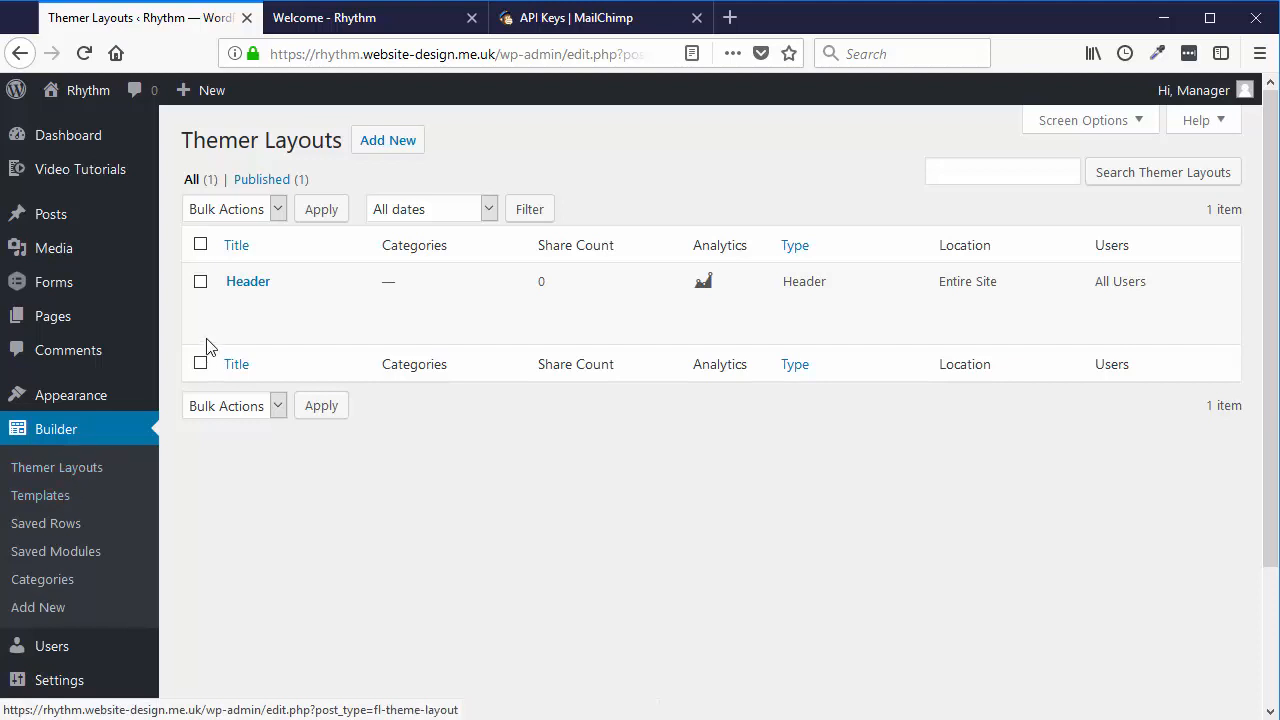
{"action": "left_click", "coordinate": [52, 500]}
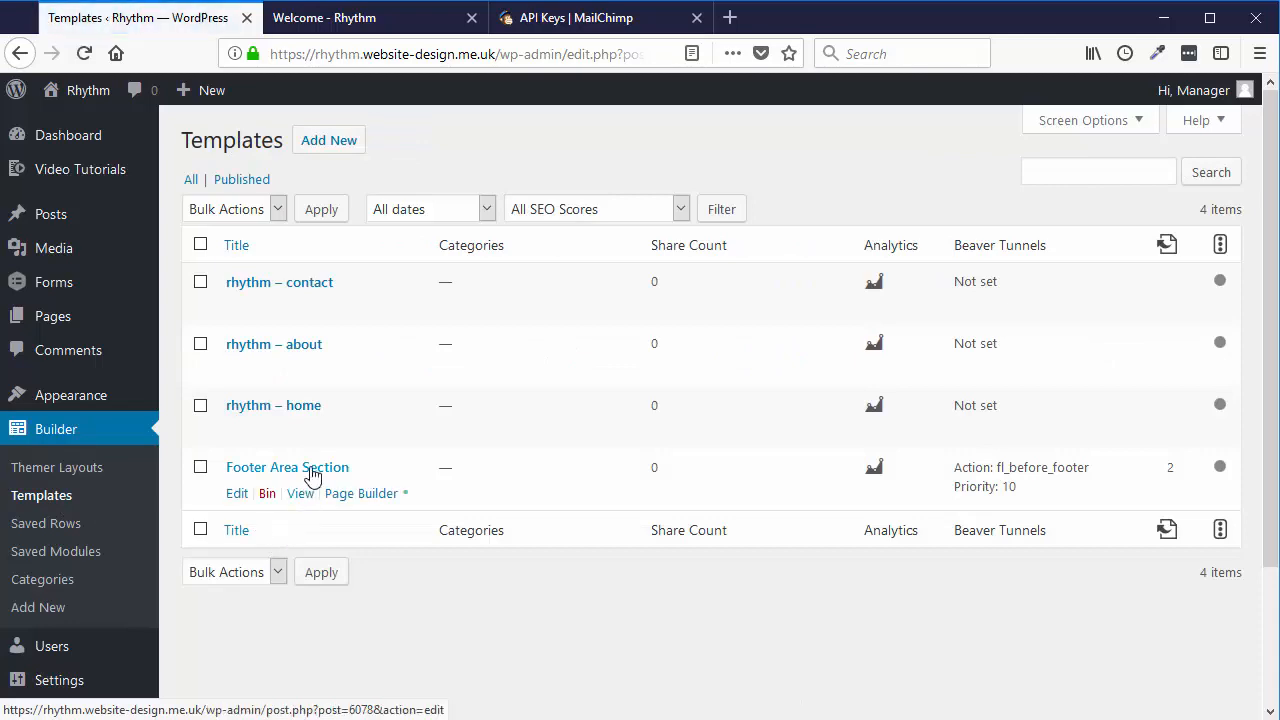
- Compare with the home page's newsletter footer, then open the Footer Area Section template for editing
{"action": "left_click", "coordinate": [366, 20]}
{"action": "scroll", "coordinate": [767, 484], "scroll_direction": "down", "scroll_amount": 5}
{"action": "scroll", "coordinate": [769, 488], "scroll_direction": "down", "scroll_amount": 10}
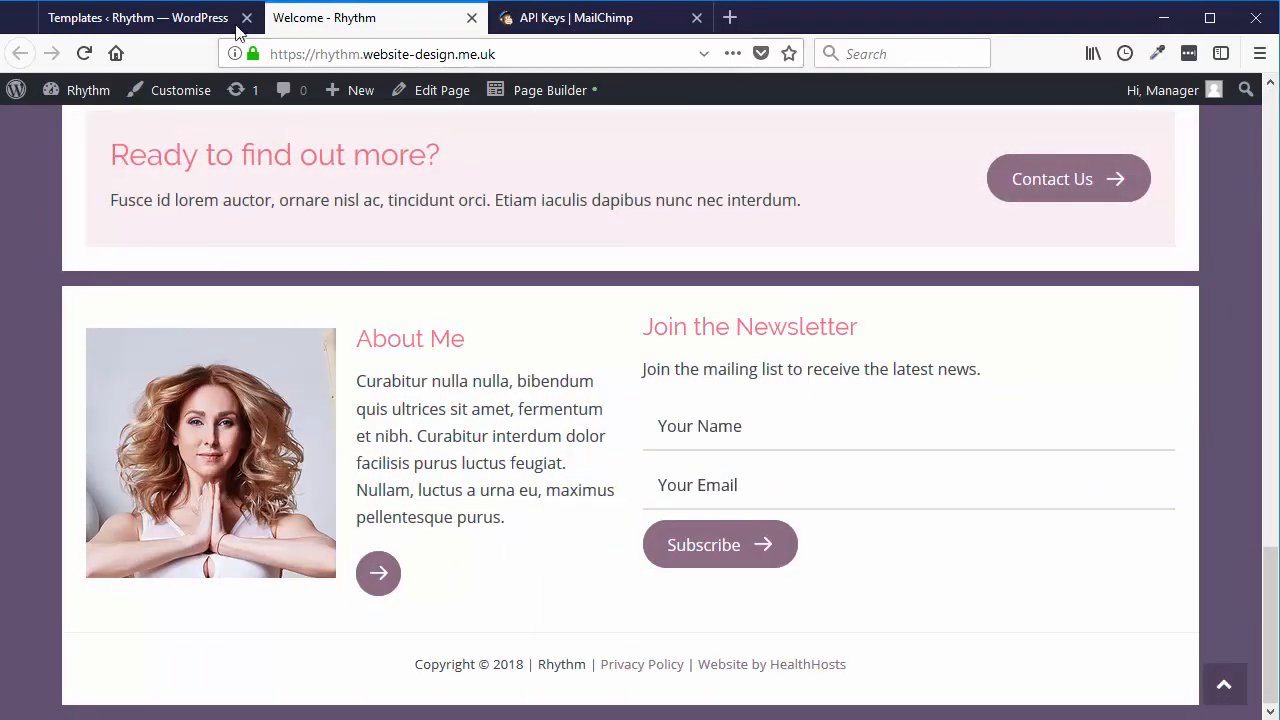
{"action": "left_click", "coordinate": [165, 20]}
{"action": "left_click", "coordinate": [262, 470]}
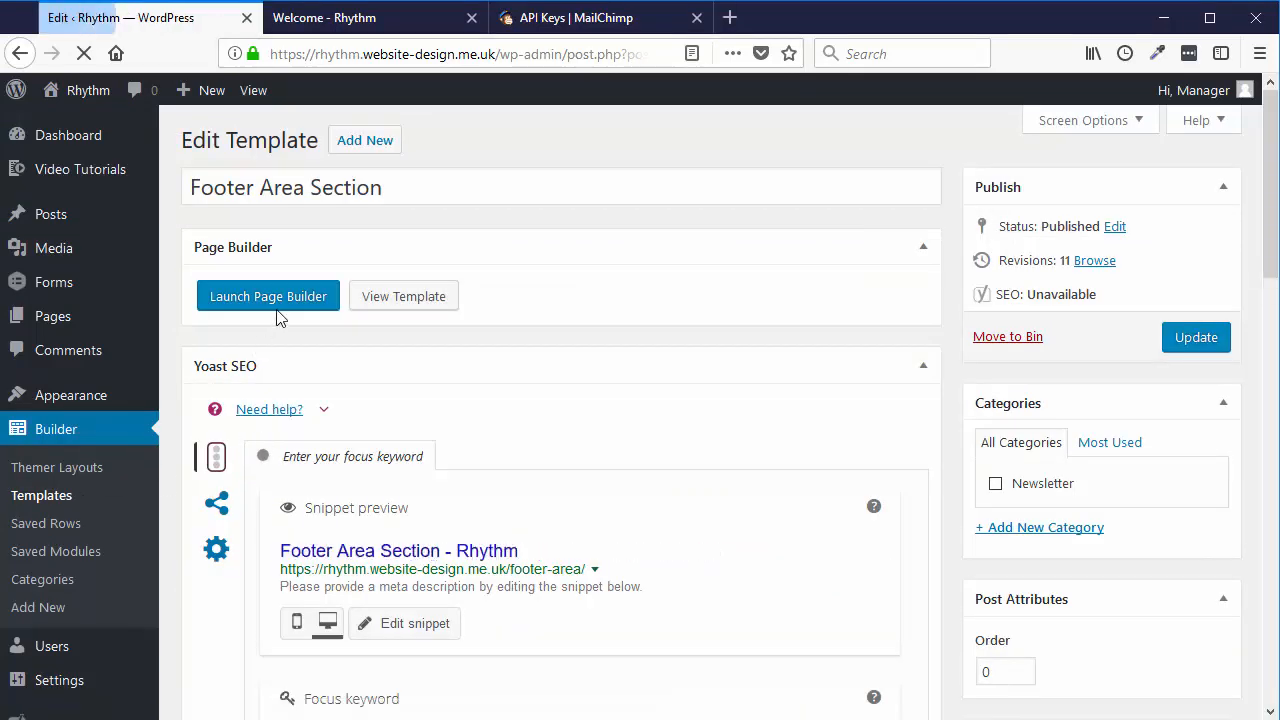
{"action": "key", "text": "ctrl+Tab"}
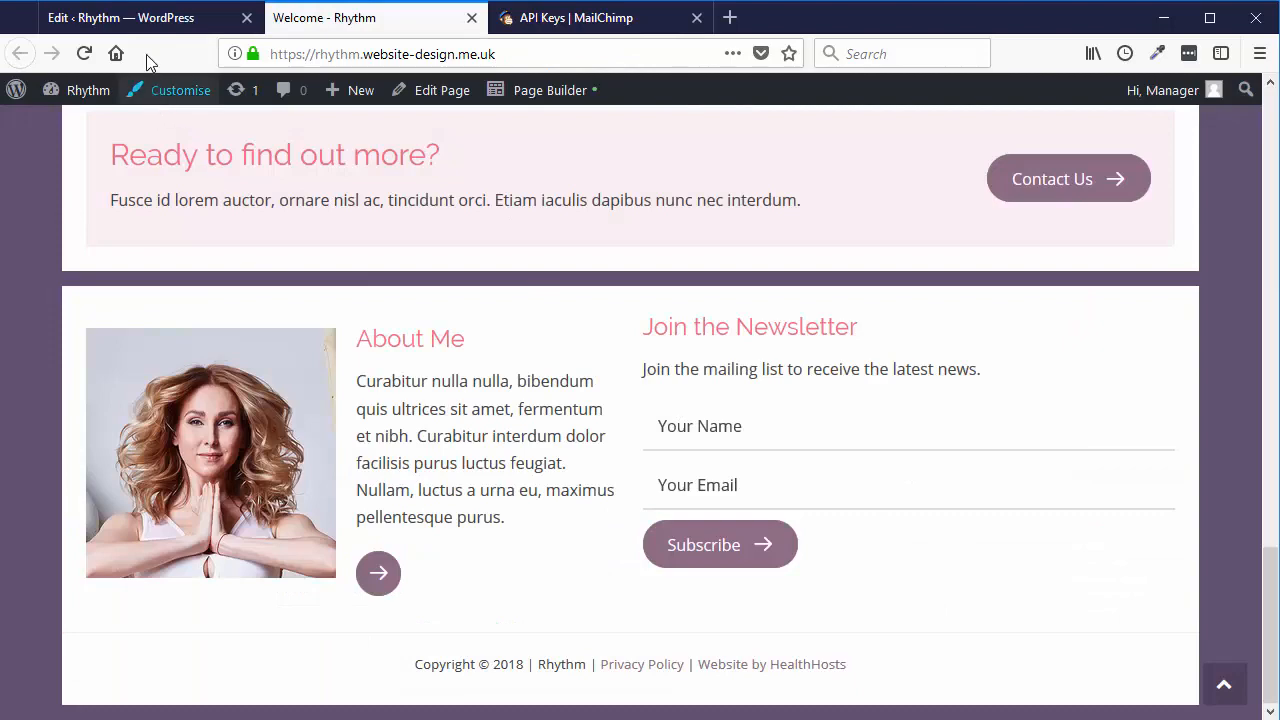
{"action": "left_click", "coordinate": [150, 18]}
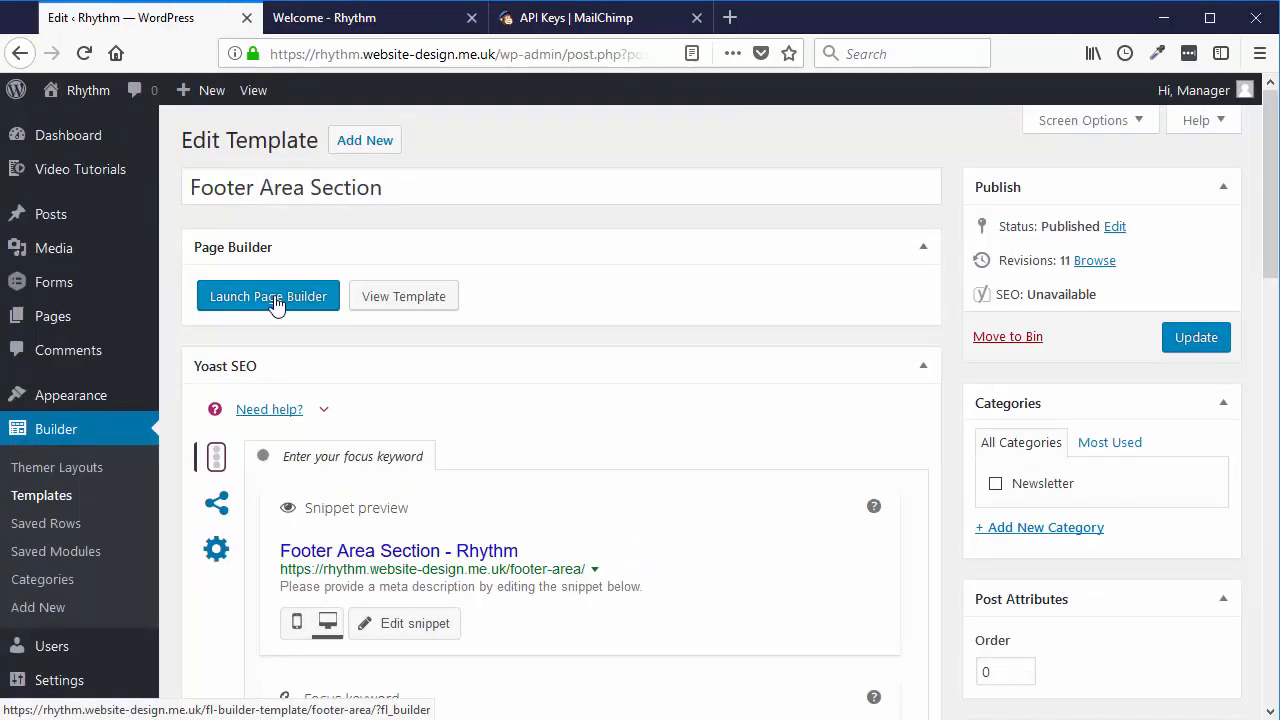
- Launch Beaver Builder on the footer template and confirm the subscription form's service is Email Address
{"action": "left_click", "coordinate": [276, 301]}
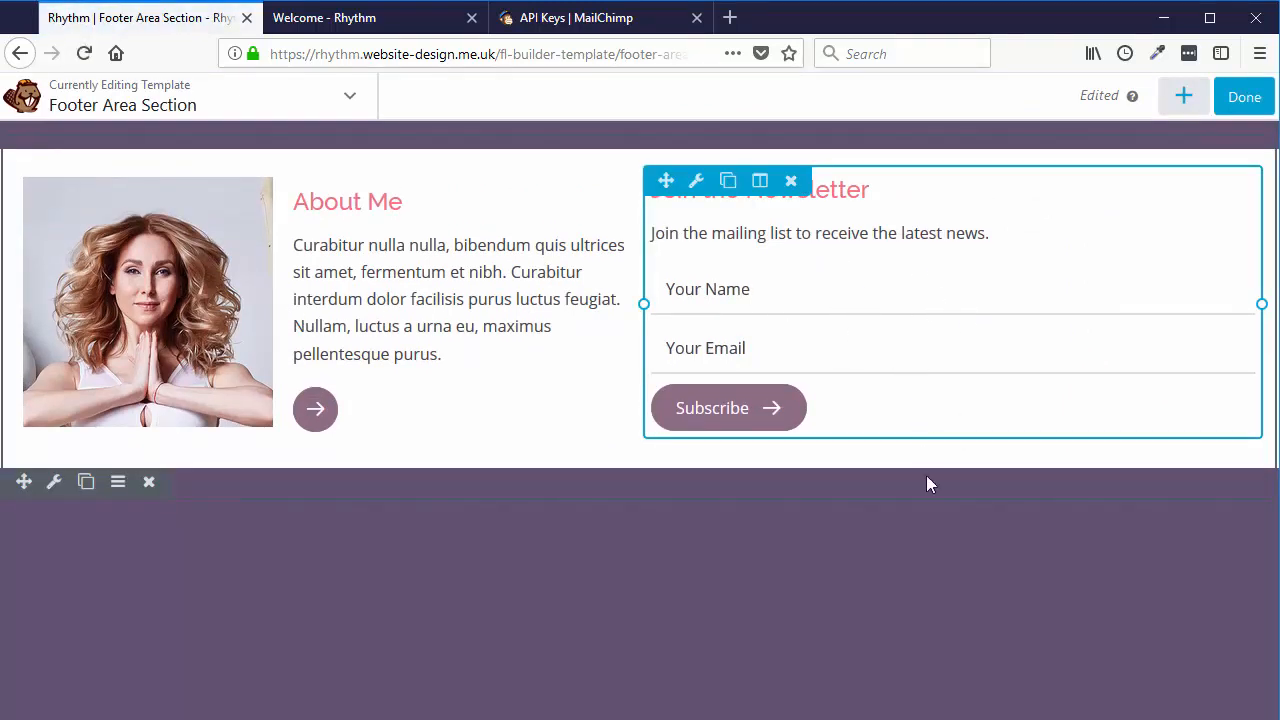
{"action": "left_click", "coordinate": [915, 318]}
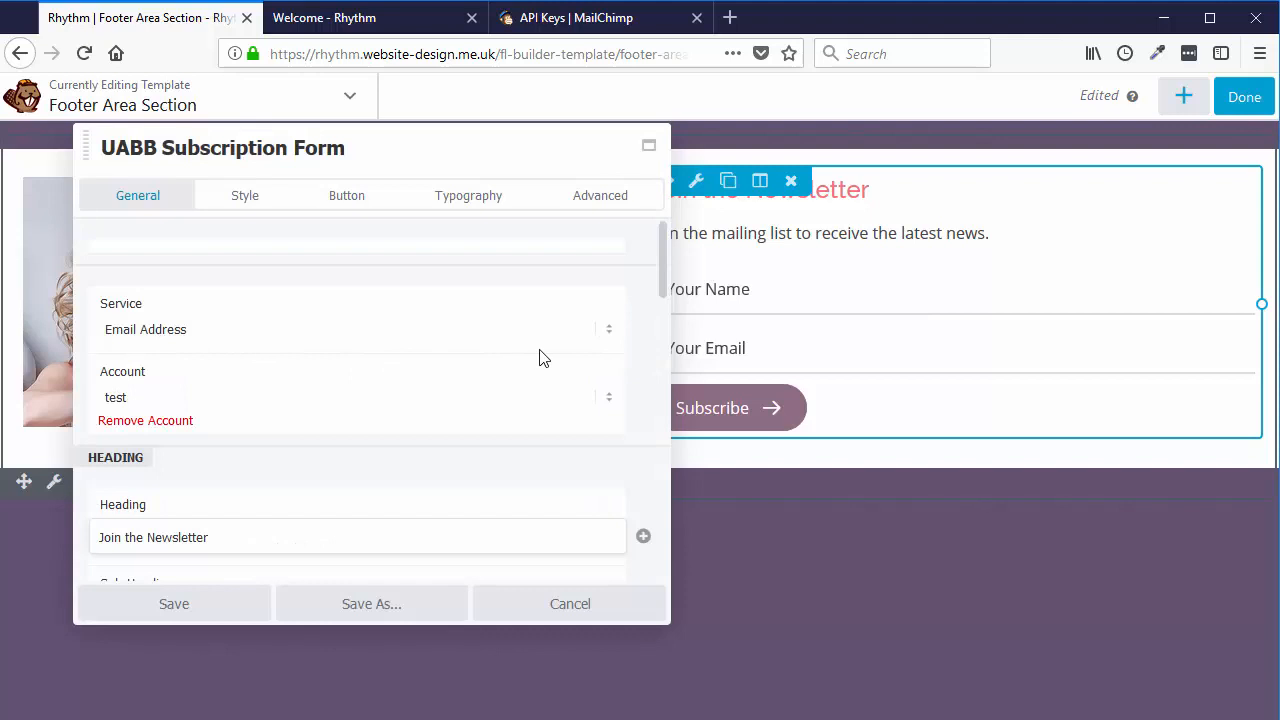
{"action": "scroll", "coordinate": [520, 358], "scroll_direction": "down", "scroll_amount": 1}
{"action": "scroll", "coordinate": [200, 330], "scroll_direction": "up", "scroll_amount": 1}
{"action": "left_click", "coordinate": [184, 331]}
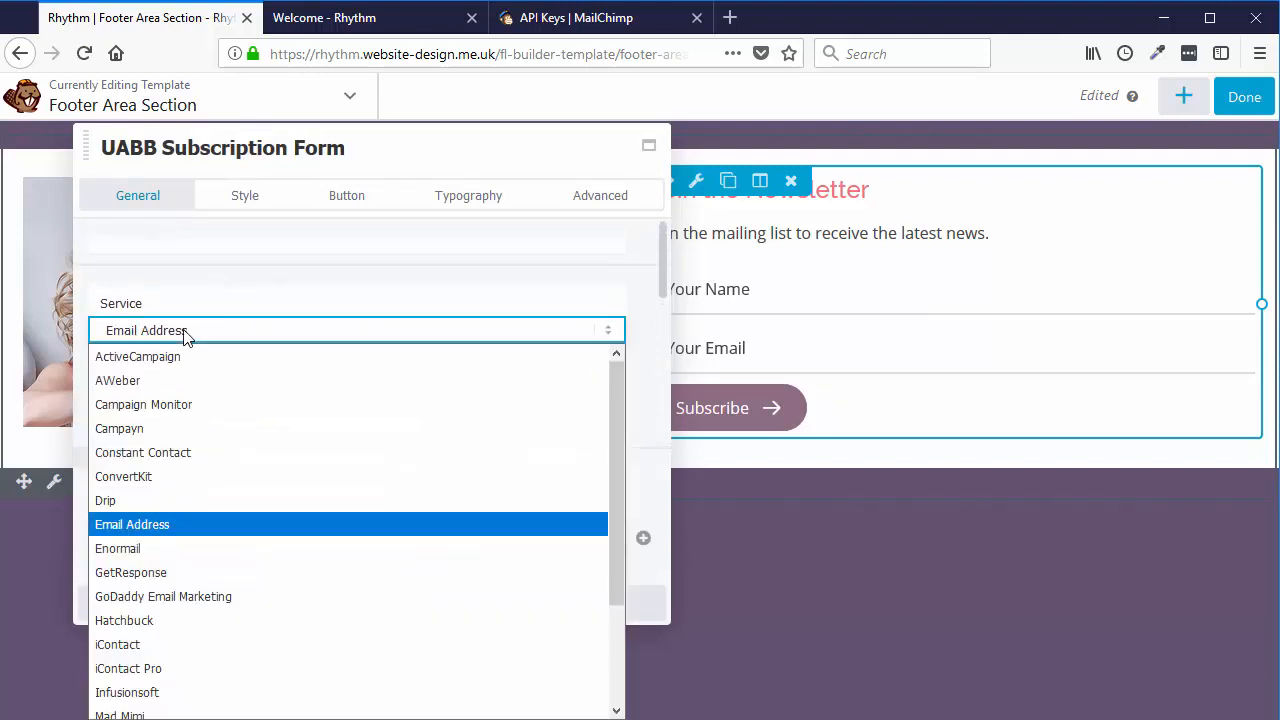
{"action": "scroll", "coordinate": [612, 478], "scroll_direction": "down", "scroll_amount": 1}
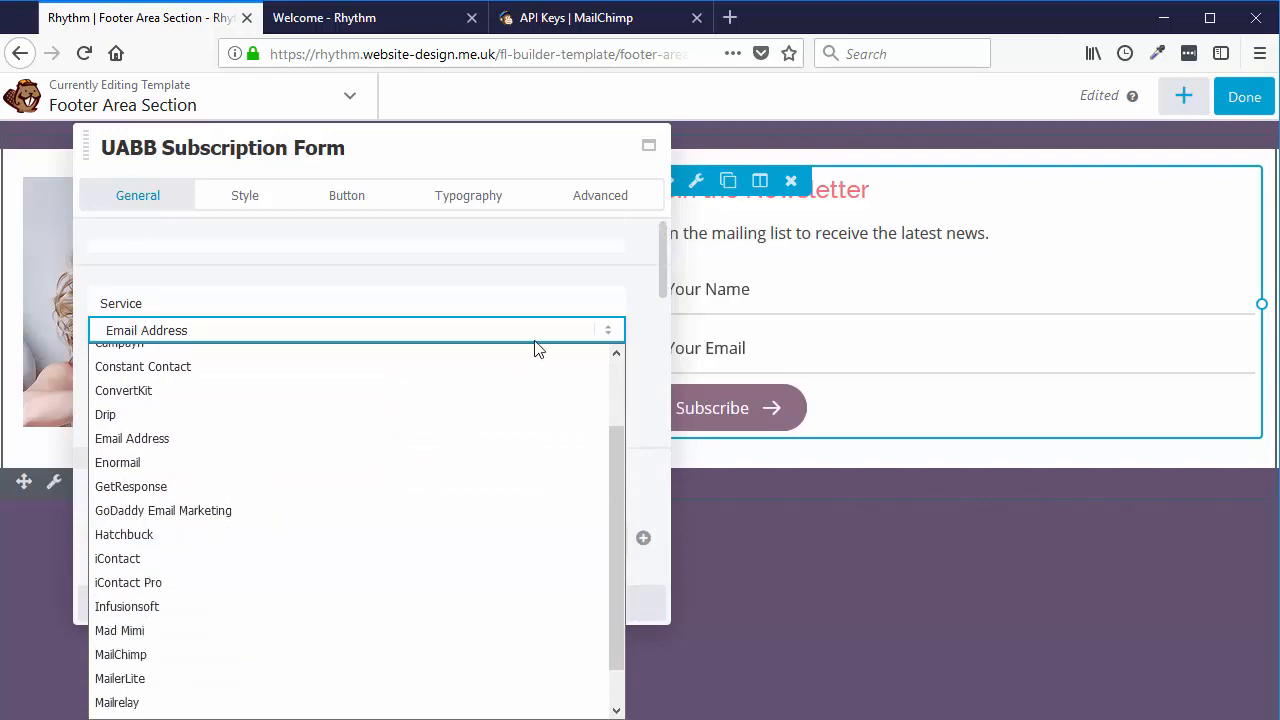
{"action": "left_click", "coordinate": [614, 289]}
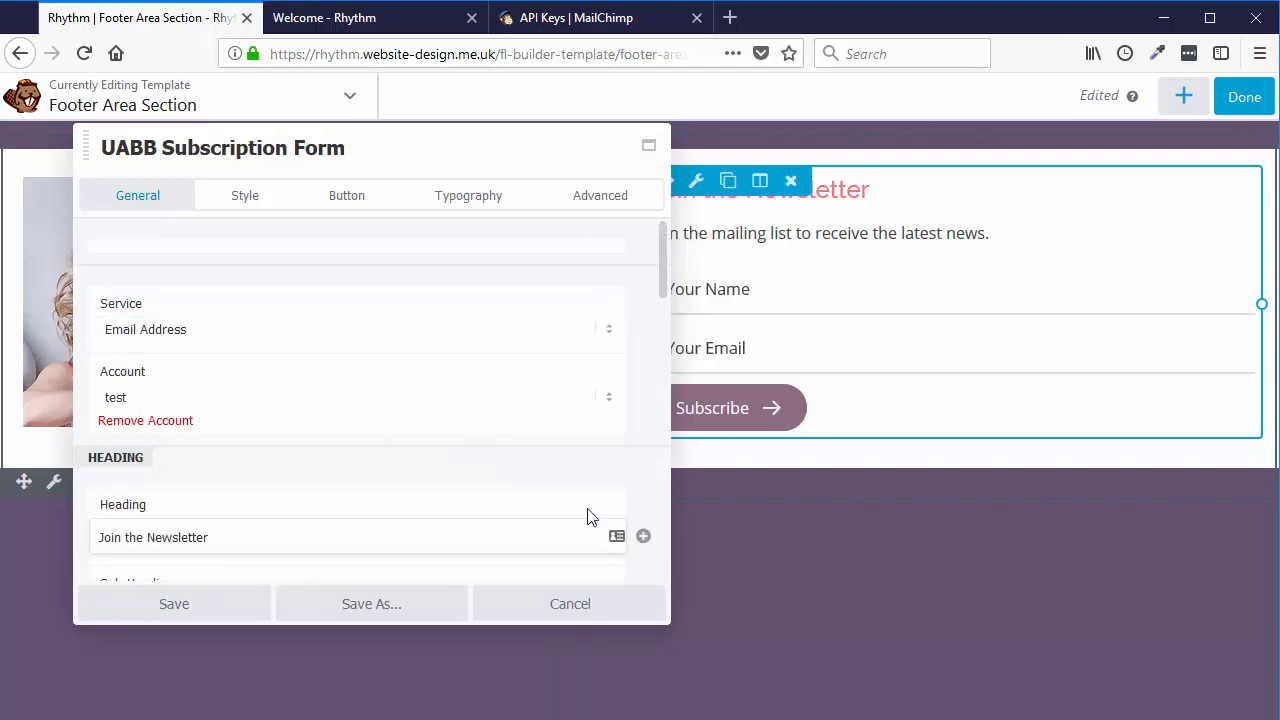
- Close the form settings unchanged and discard all edits to the footer template
{"action": "left_click", "coordinate": [562, 608]}
{"action": "left_click", "coordinate": [1242, 102]}
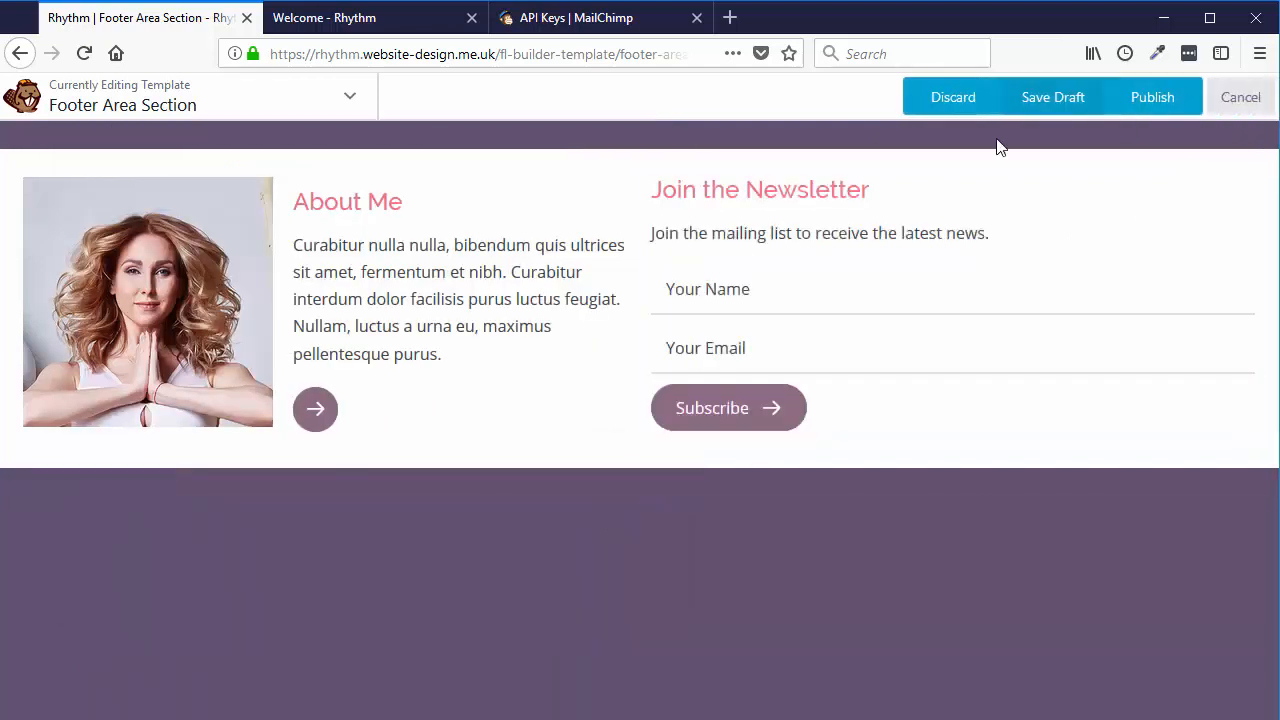
{"action": "left_click", "coordinate": [940, 102]}
{"action": "left_click", "coordinate": [790, 360]}
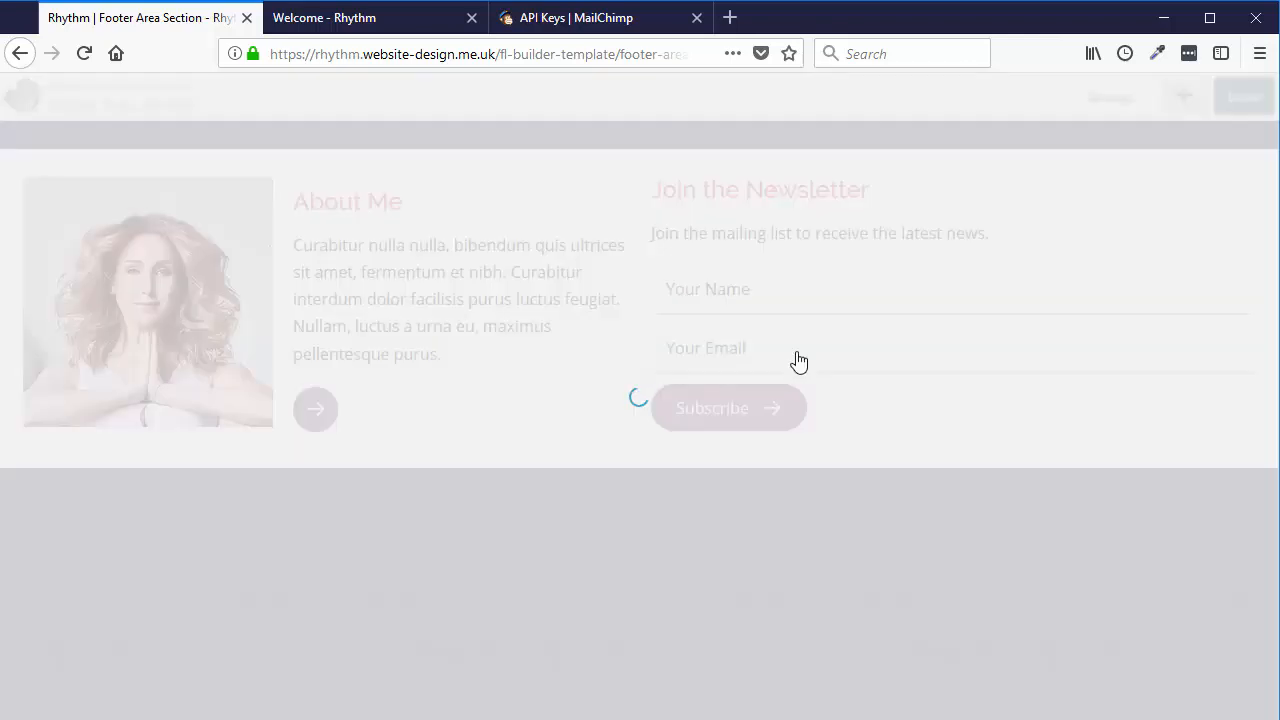